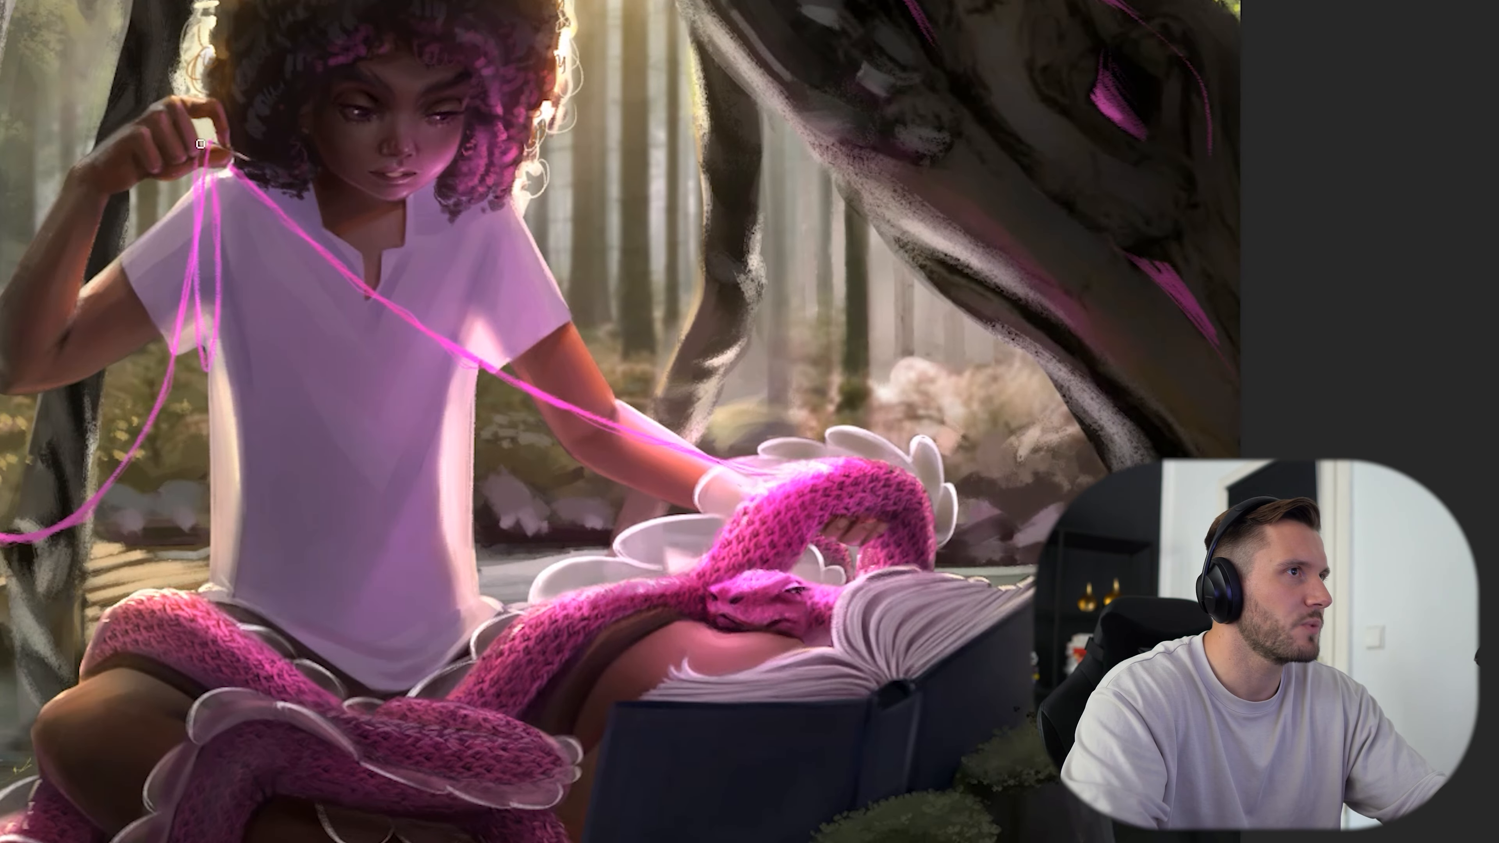
# Paint a fine white highlight on the needle at the raised hand with a 3 px brush.
pyautogui.moveTo(440, 293); pyautogui.dragTo(458, 341)
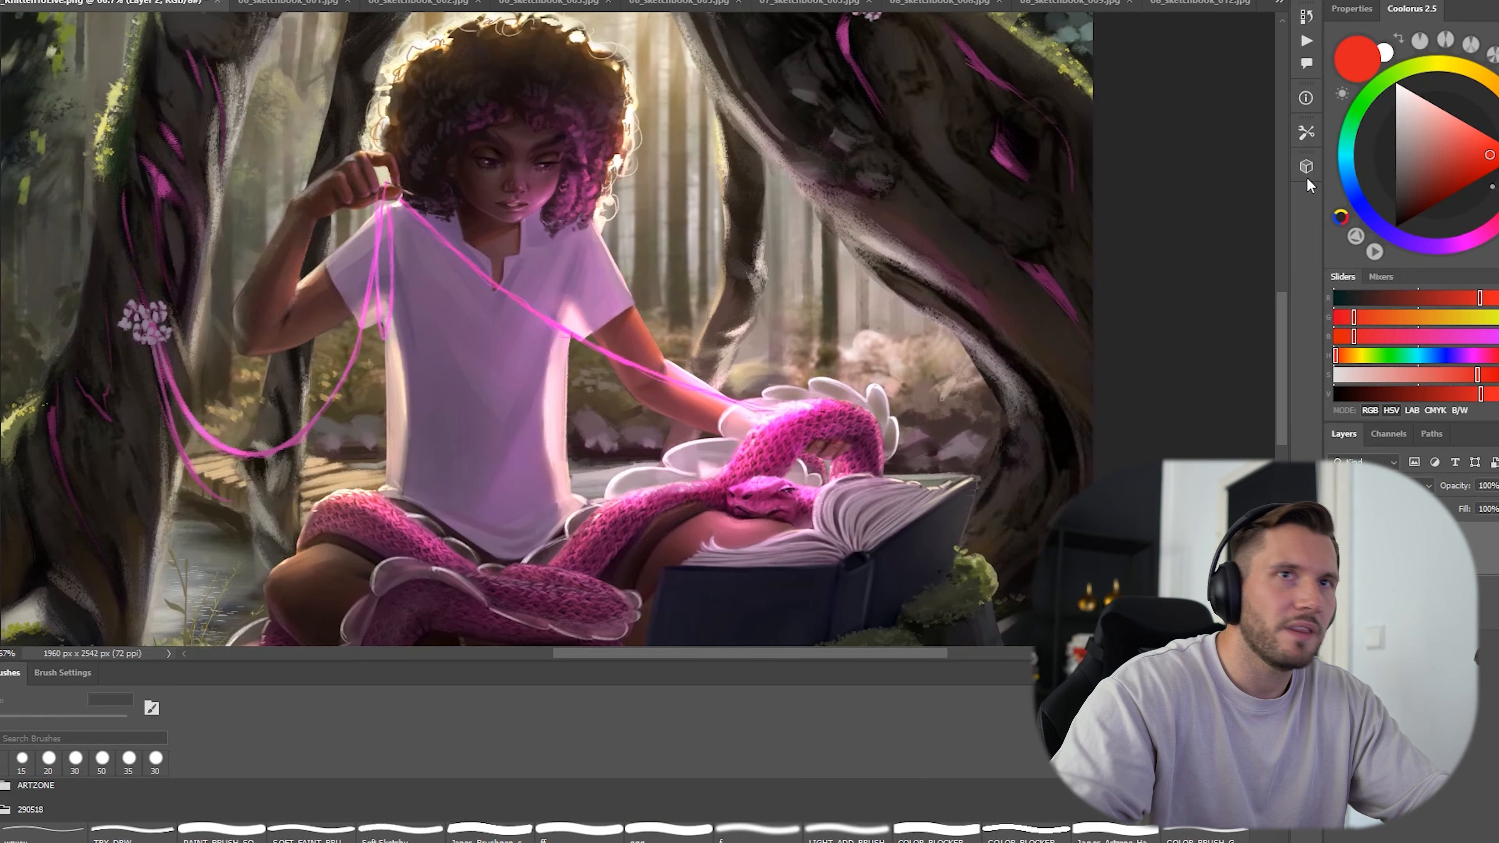
pyautogui.click(1395, 82)
pyautogui.scroll(1, 357, 195)
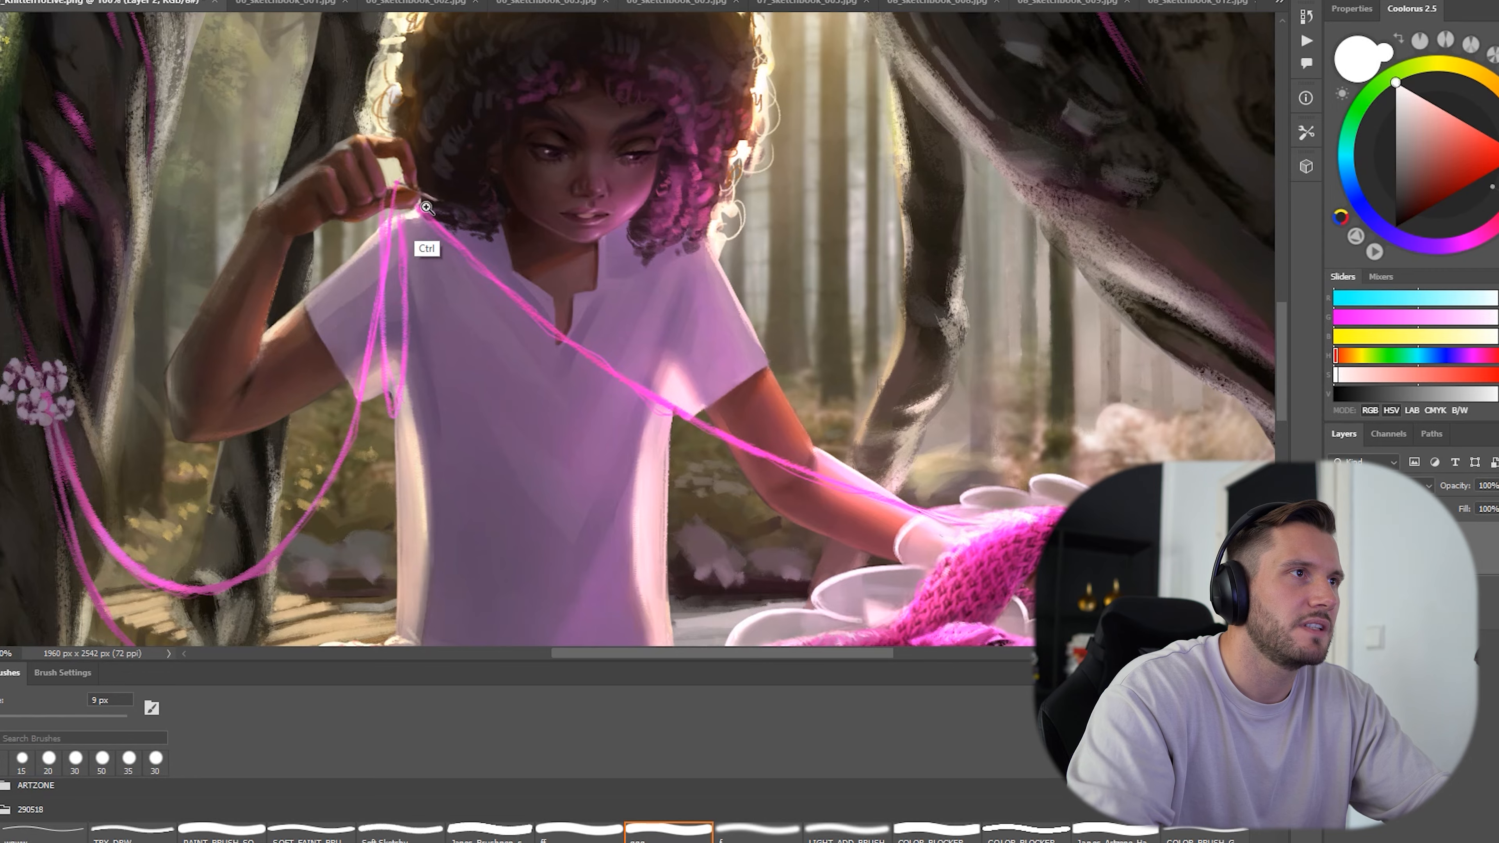
pyautogui.keyDown('ctrl'); pyautogui.click(426, 206); pyautogui.keyUp('ctrl')
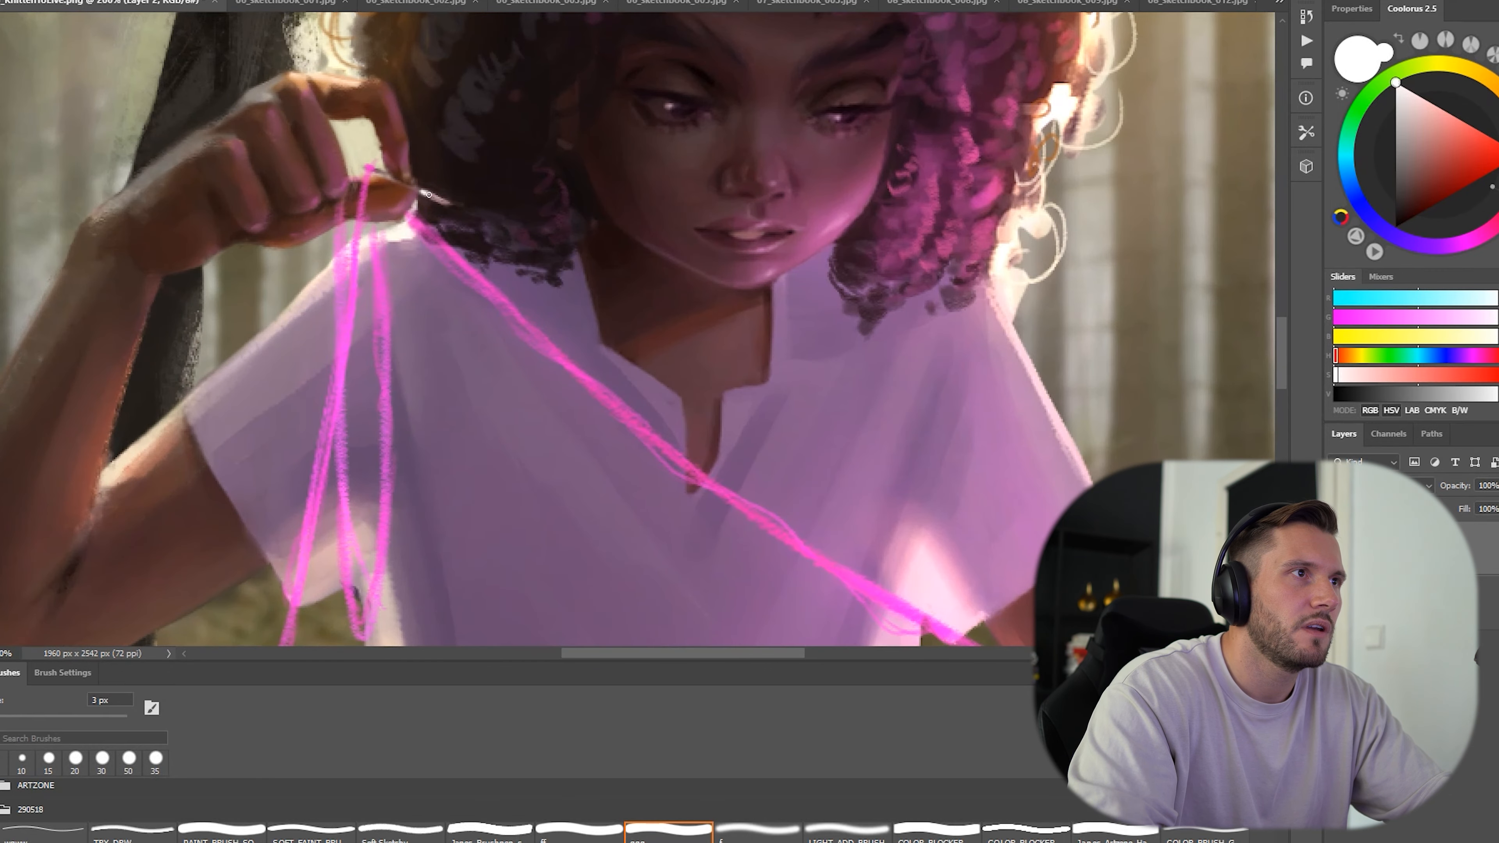
pyautogui.moveTo(545, 276)
pyautogui.mouseDown()
pyautogui.moveTo(484, 304)
pyautogui.moveTo(419, 369)
pyautogui.moveTo(433, 373)
pyautogui.mouseUp()
pyautogui.moveTo(547, 328); pyautogui.dragTo(540, 343)
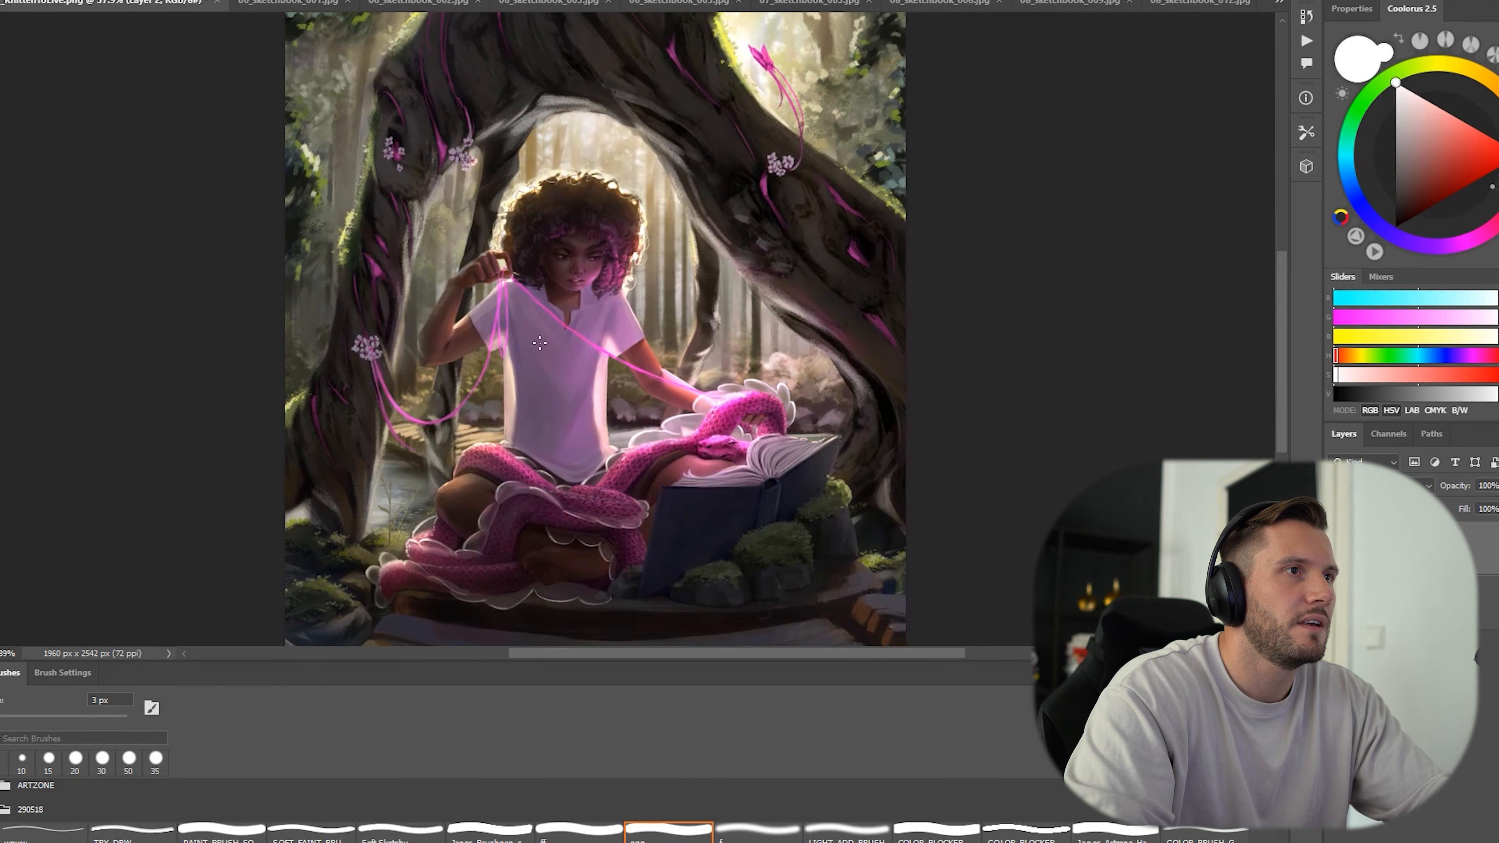
# Circle the face and raised hand in red, plus a larger circle reaching the snake and the book, with a 40 px brush.
pyautogui.hotkey('ctrl', '+')
pyautogui.moveTo(473, 242); pyautogui.dragTo(515, 208)
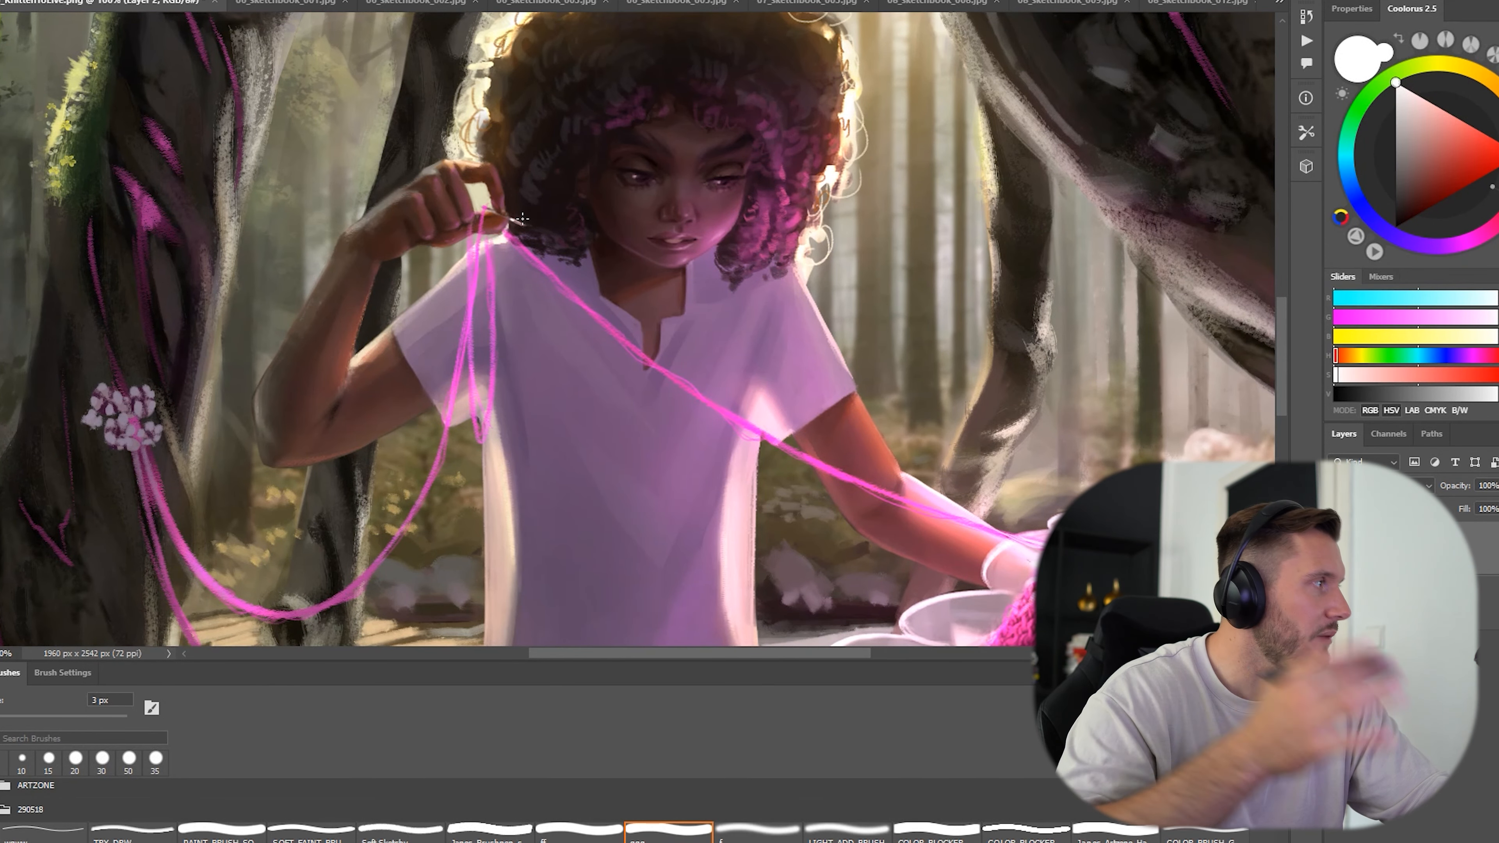
pyautogui.scroll(1, 685, 235)
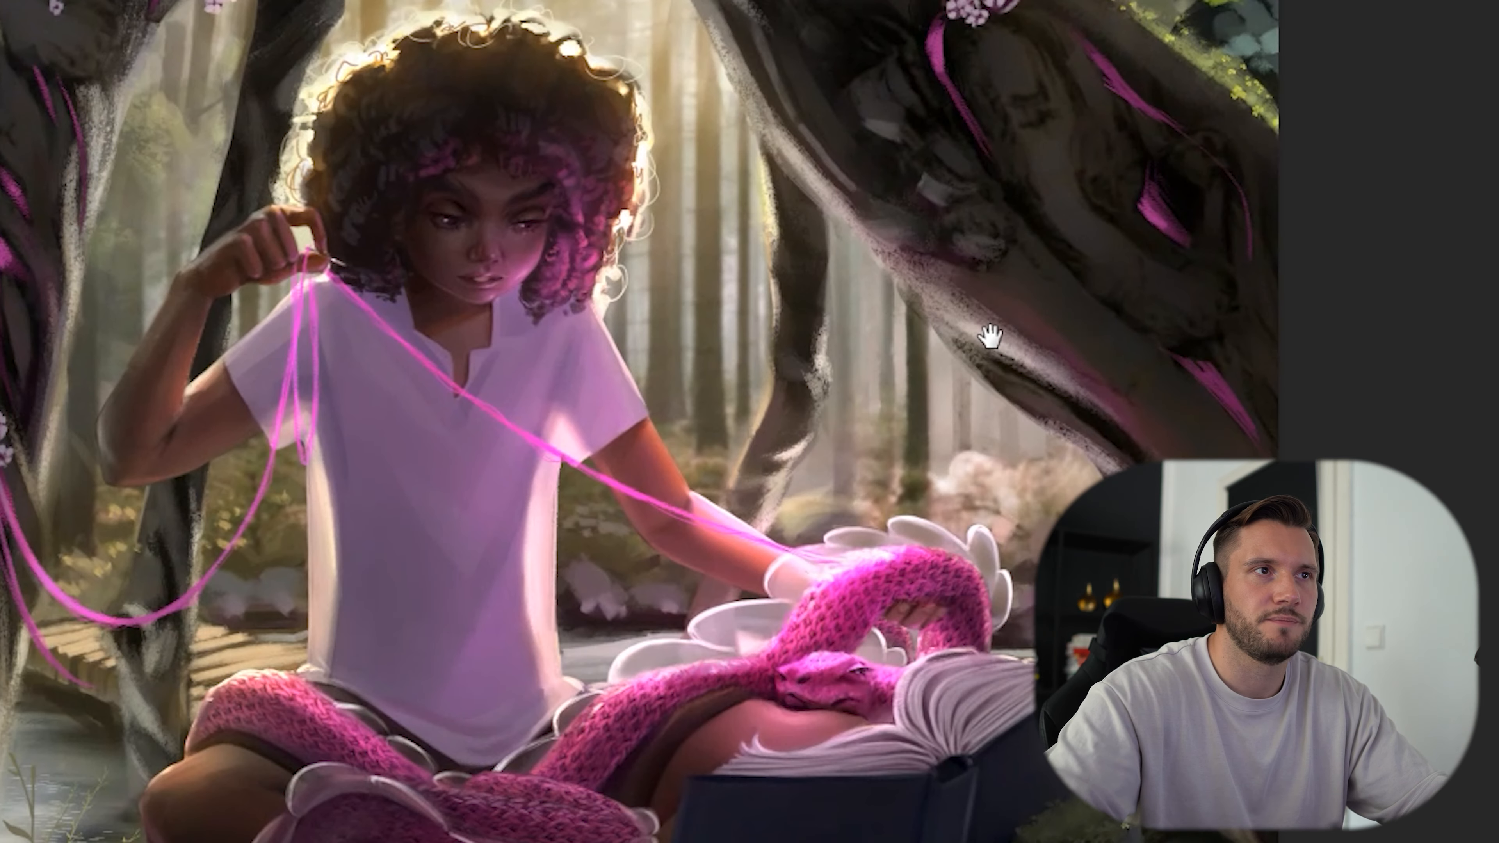
pyautogui.moveTo(989, 336)
pyautogui.mouseDown()
pyautogui.moveTo(1031, 355)
pyautogui.moveTo(986, 395)
pyautogui.mouseUp()
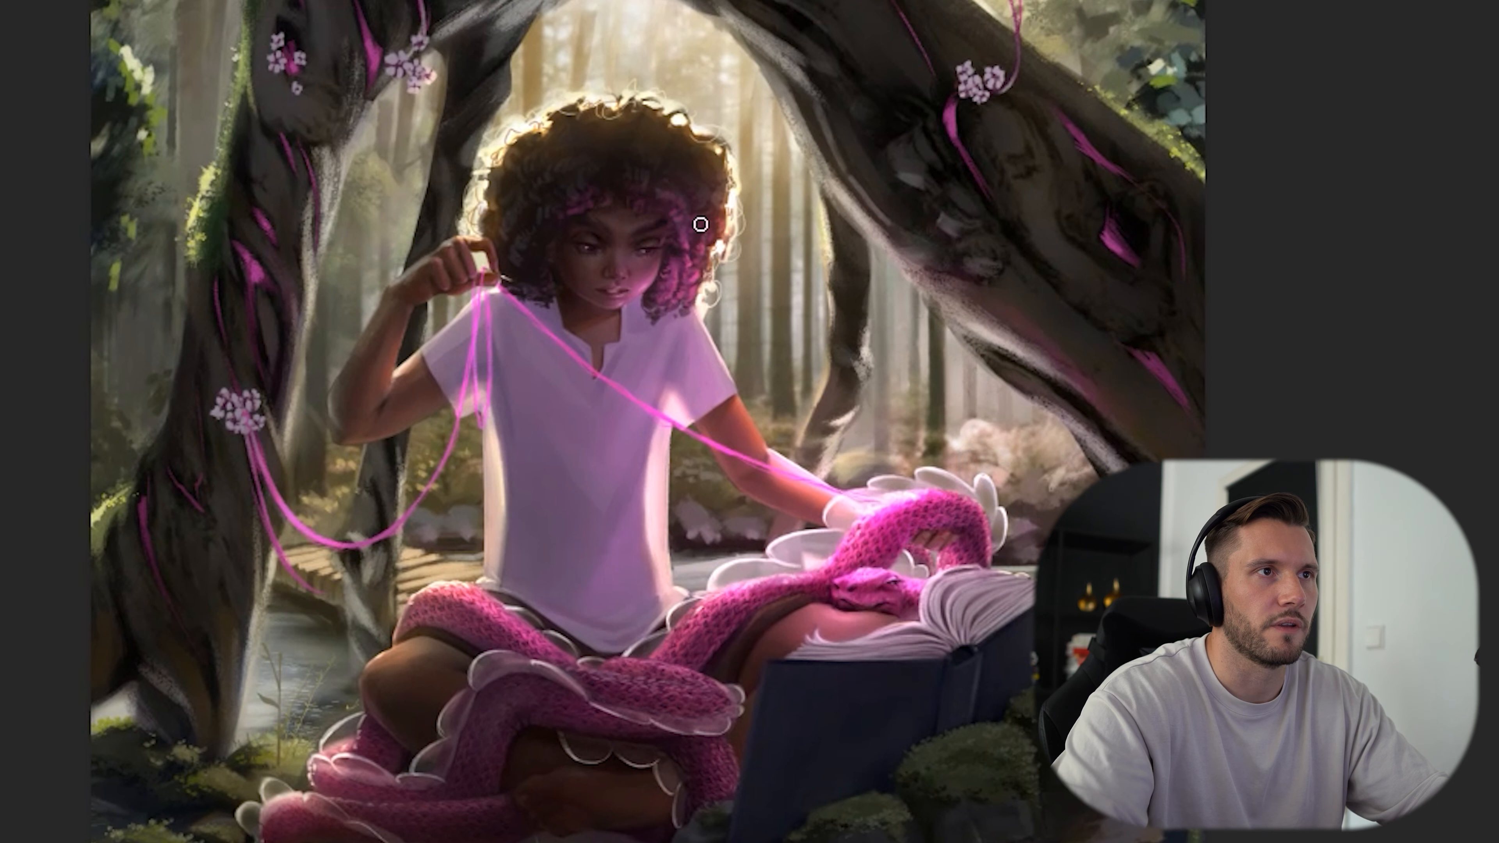
pyautogui.moveTo(706, 230); pyautogui.dragTo(507, 310)
pyautogui.hotkey('ctrl', 'z')
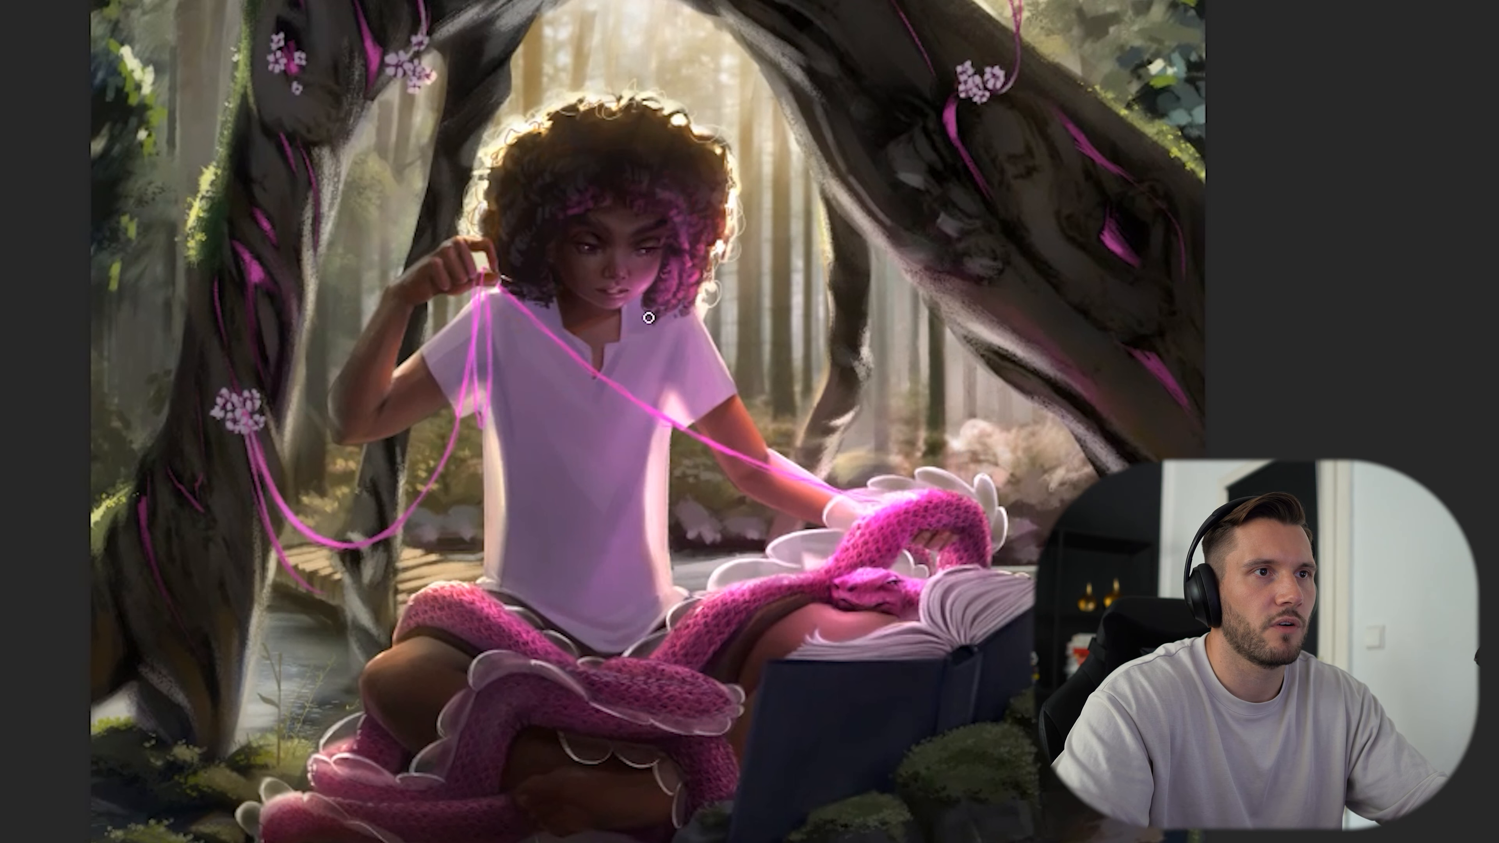
pyautogui.moveTo(588, 357); pyautogui.dragTo(619, 351)
pyautogui.hotkey('ctrl', 'z')
pyautogui.moveTo(609, 174); pyautogui.dragTo(670, 201)
pyautogui.hotkey('ctrl', 'z')
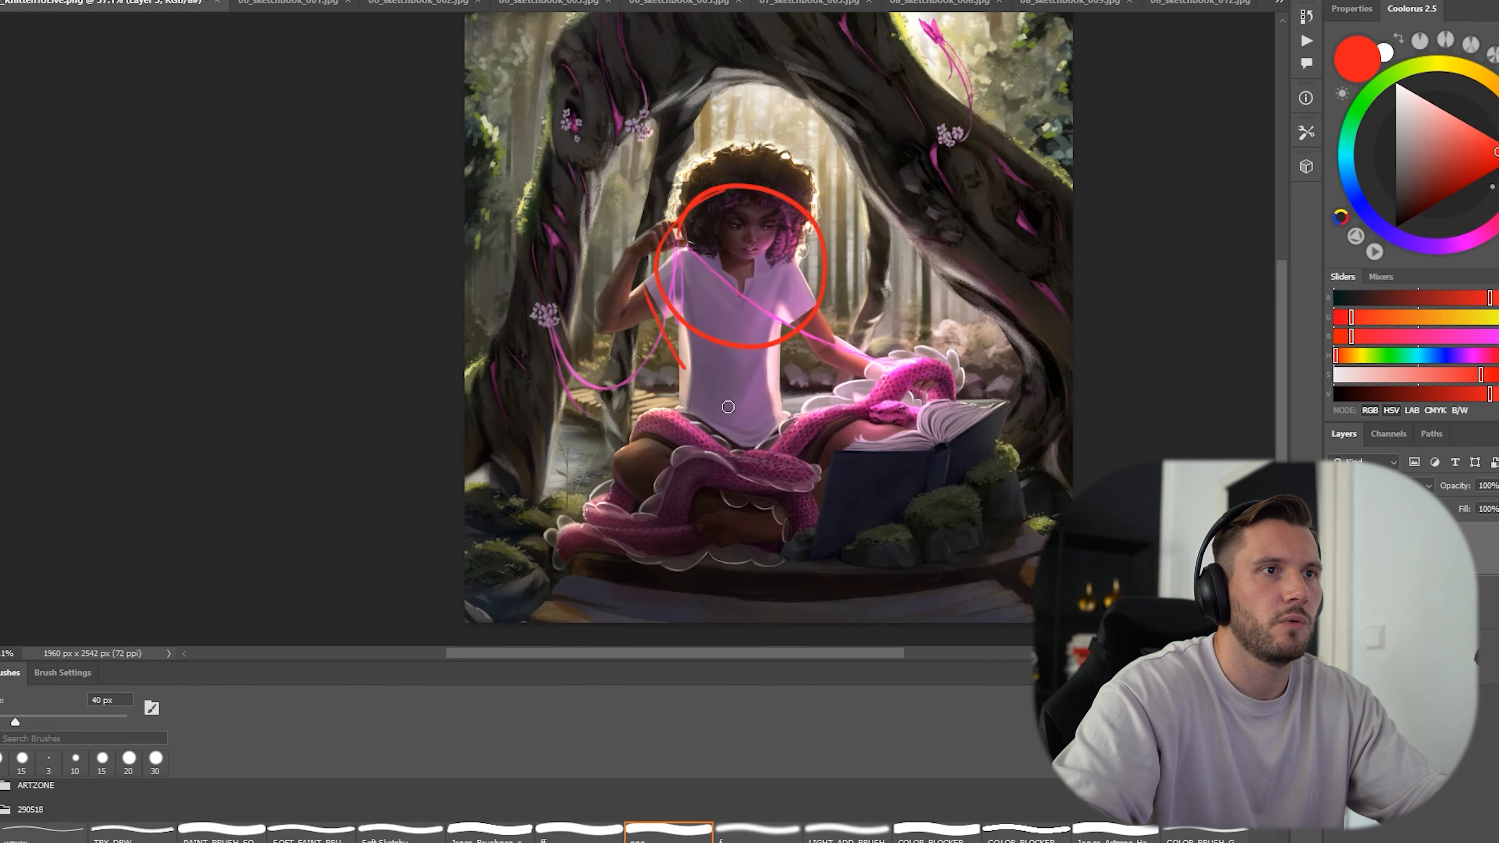
pyautogui.moveTo(727, 407)
pyautogui.mouseDown()
pyautogui.moveTo(963, 359)
pyautogui.moveTo(880, 173)
pyautogui.mouseUp()
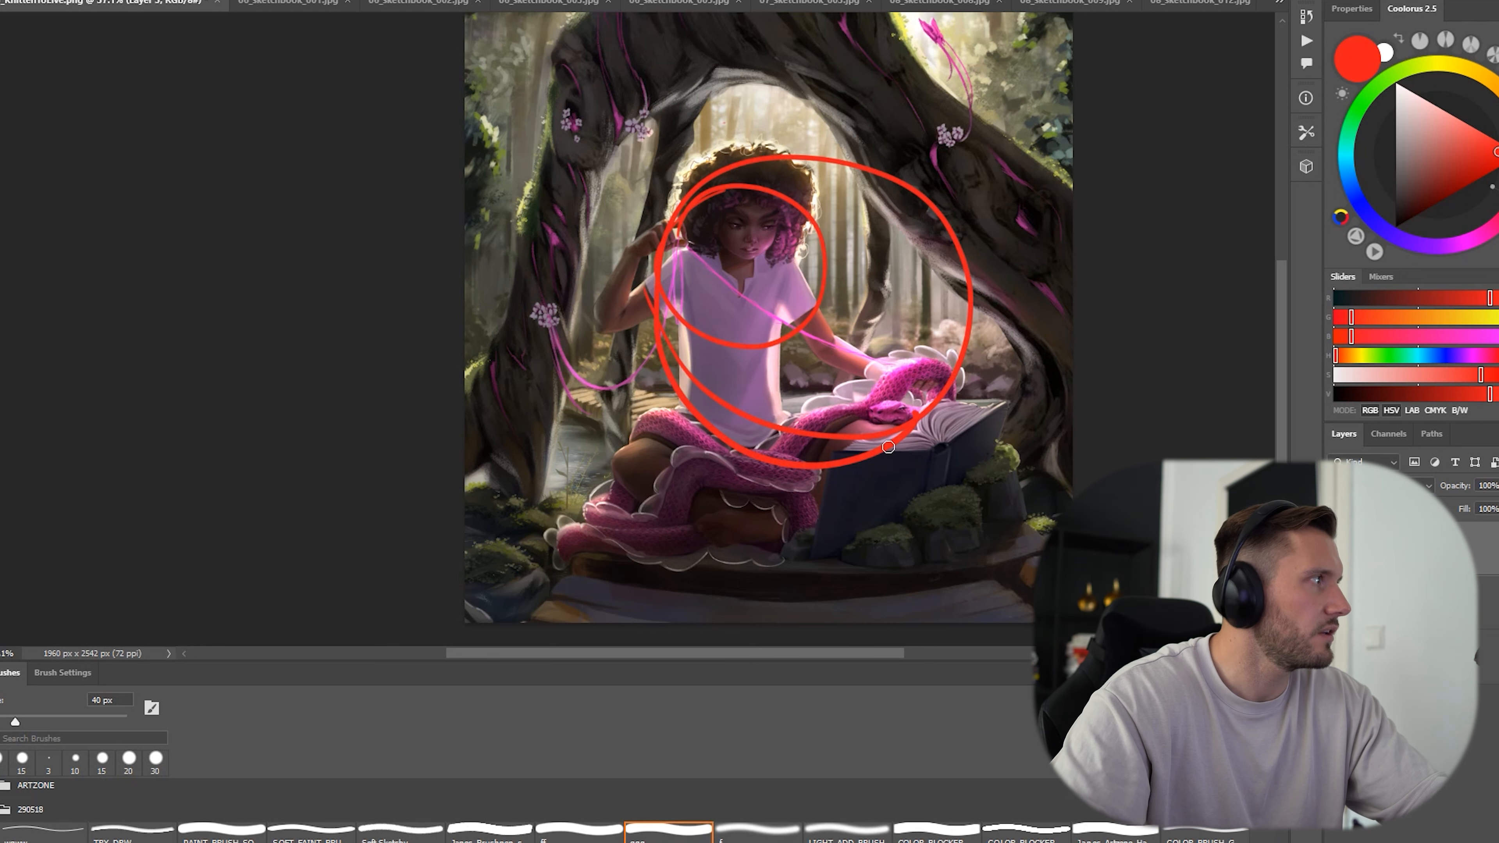
pyautogui.moveTo(916, 238); pyautogui.dragTo(790, 313)
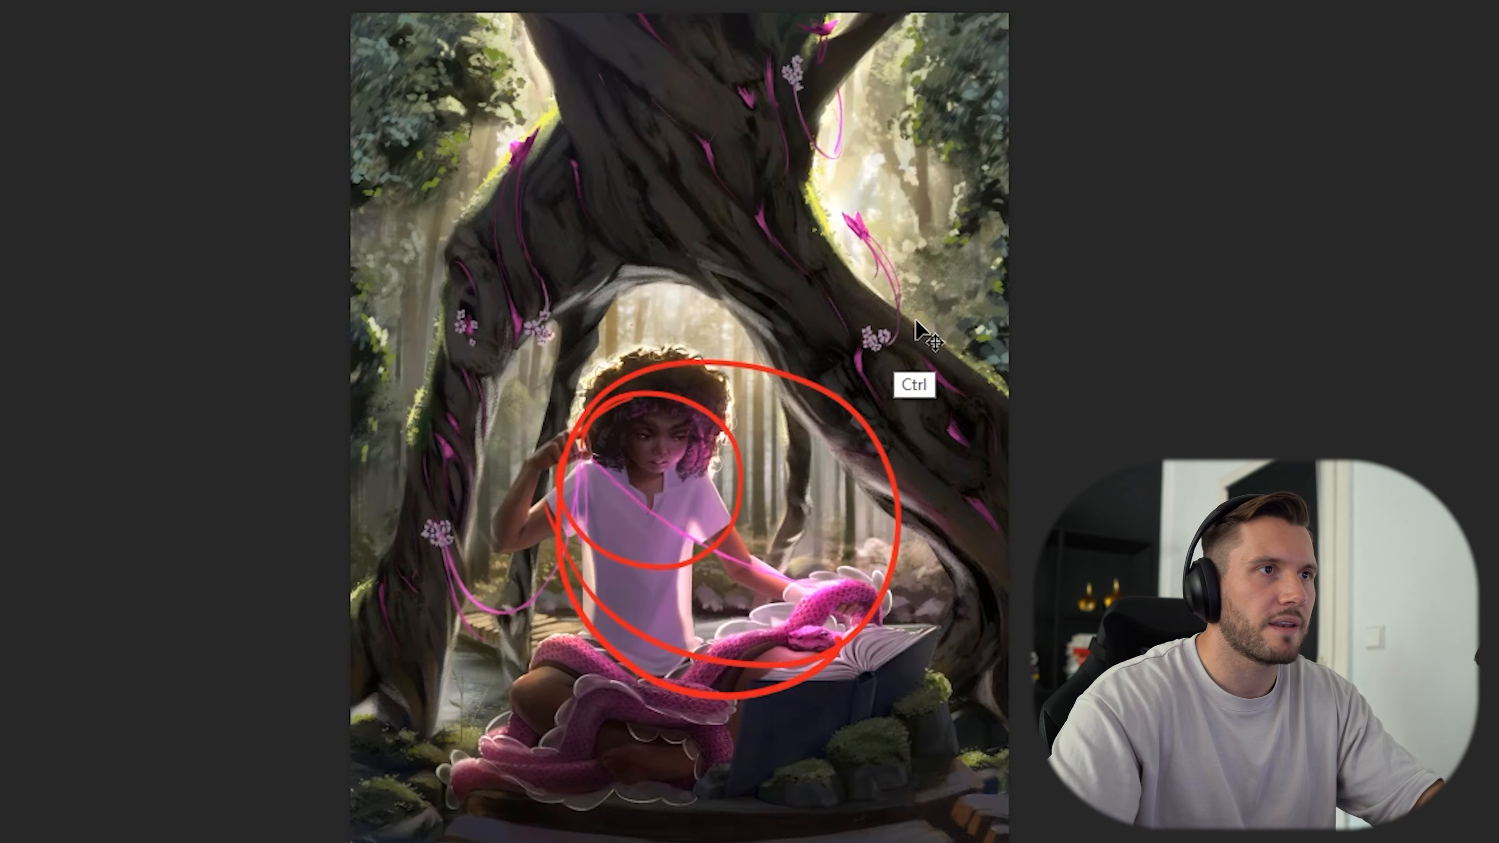
# Remove the red circles and compare the whole painting in greyscale and in colour.
pyautogui.hotkey('ctrl', 'y')
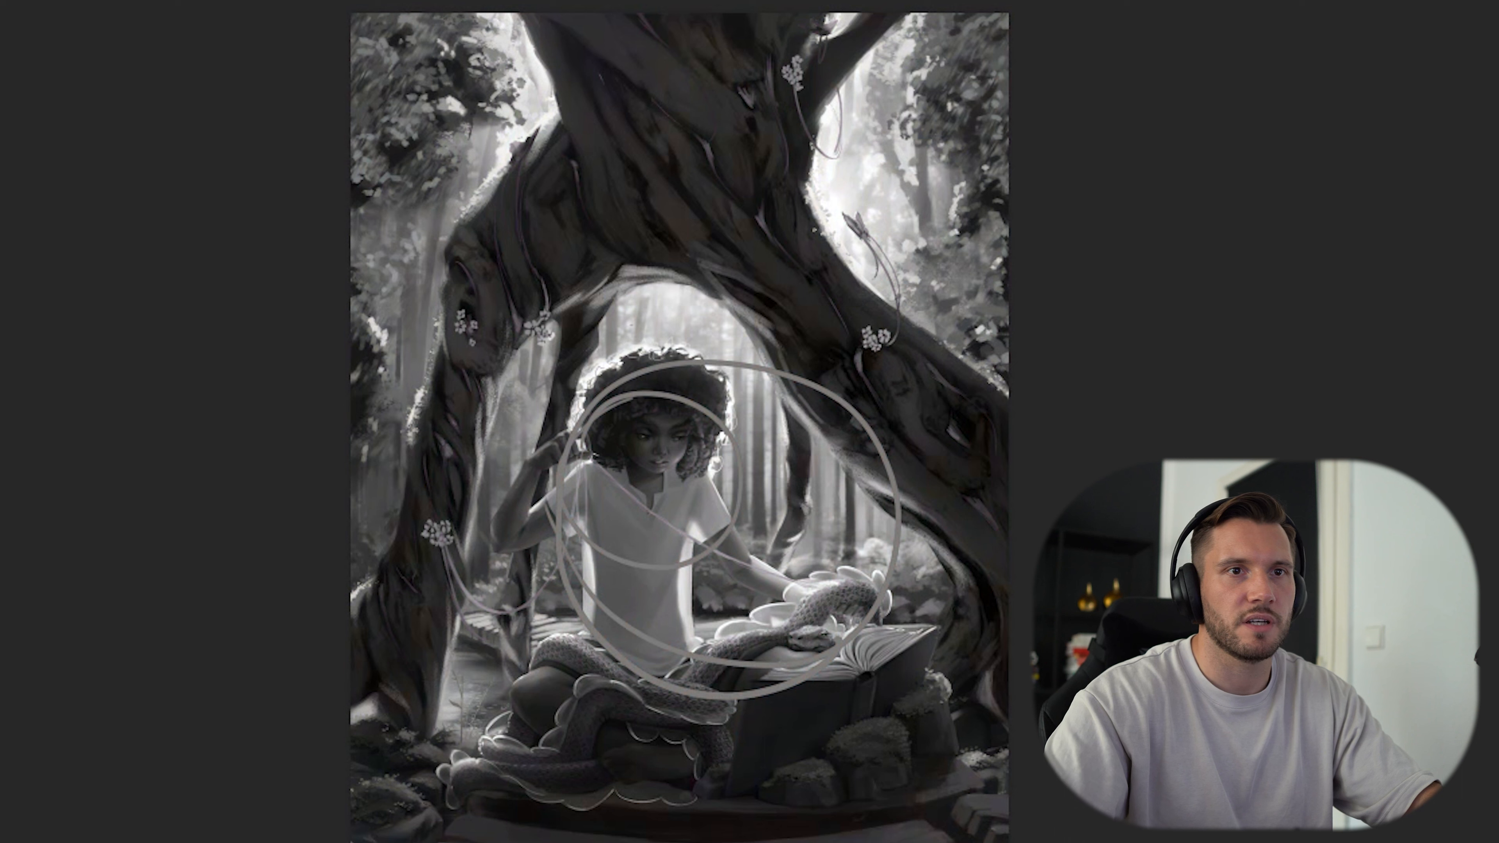
pyautogui.hotkey('ctrl', 'z')
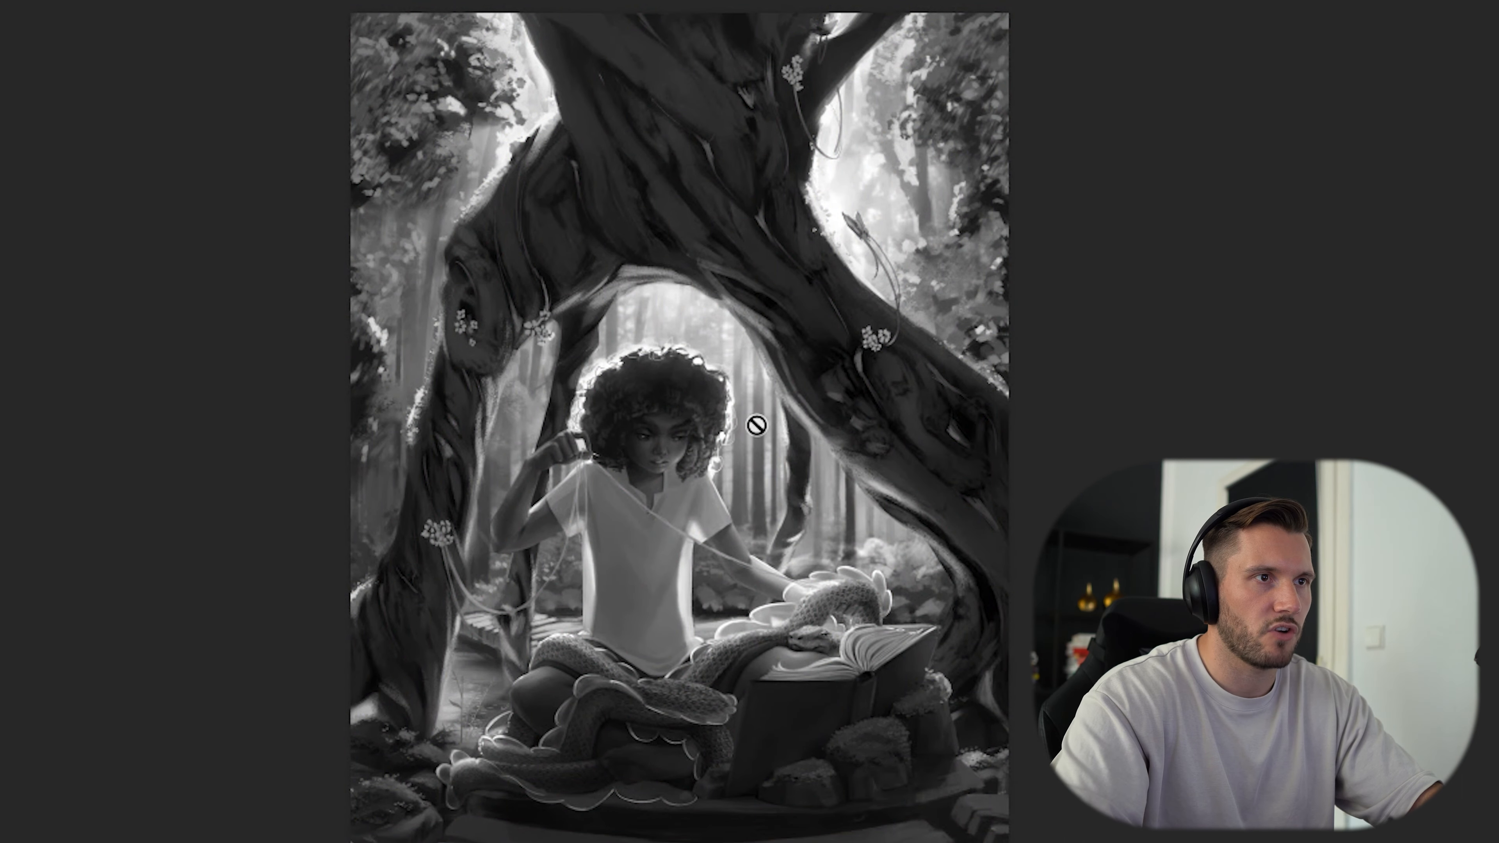
pyautogui.hotkey('ctrl', 'y')
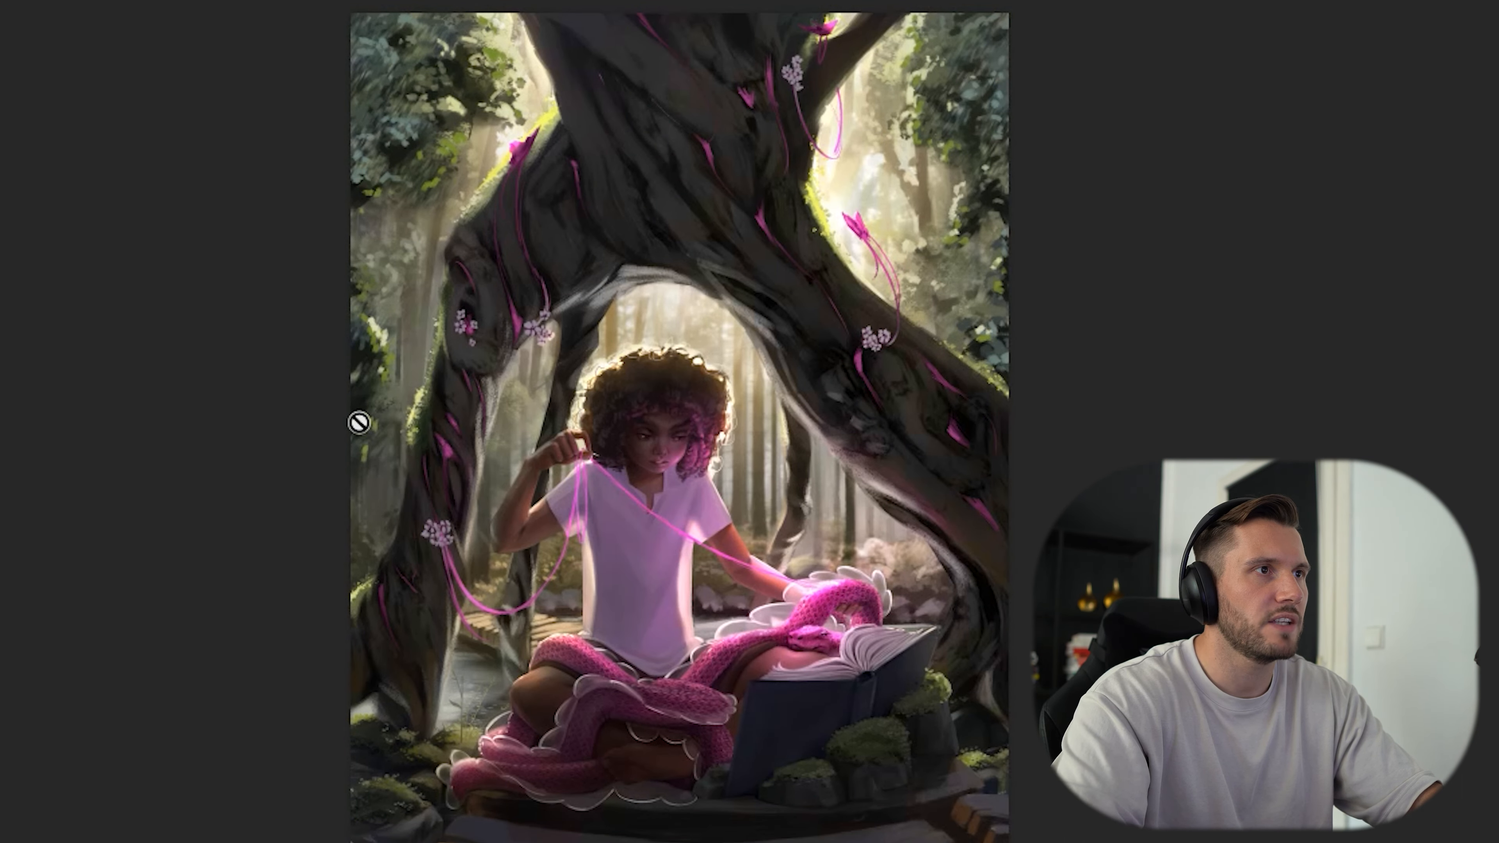
pyautogui.hotkey('ctrl', 'y')
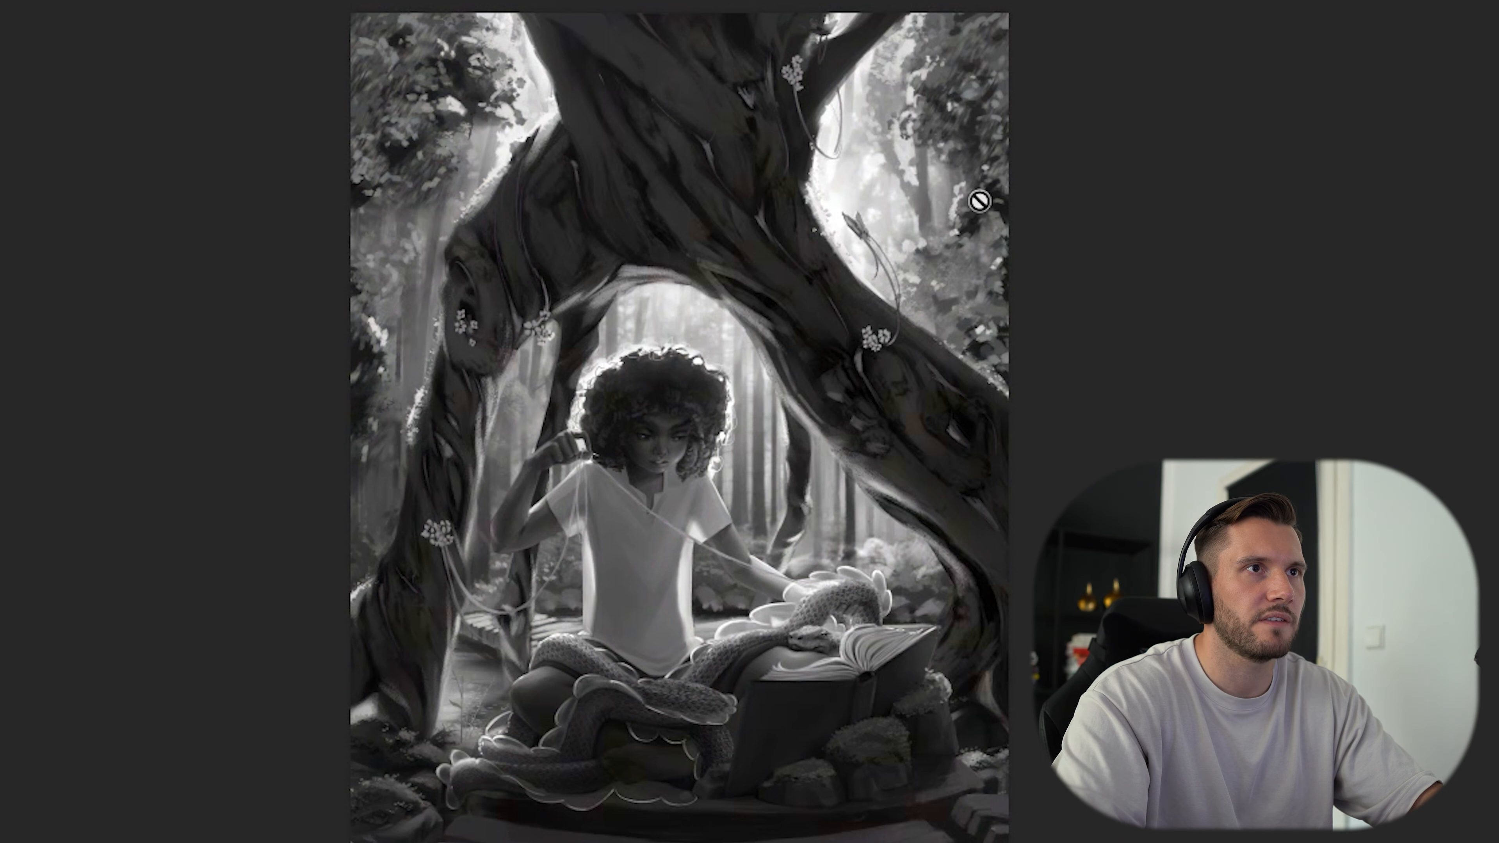
pyautogui.hotkey('ctrl', 'y')
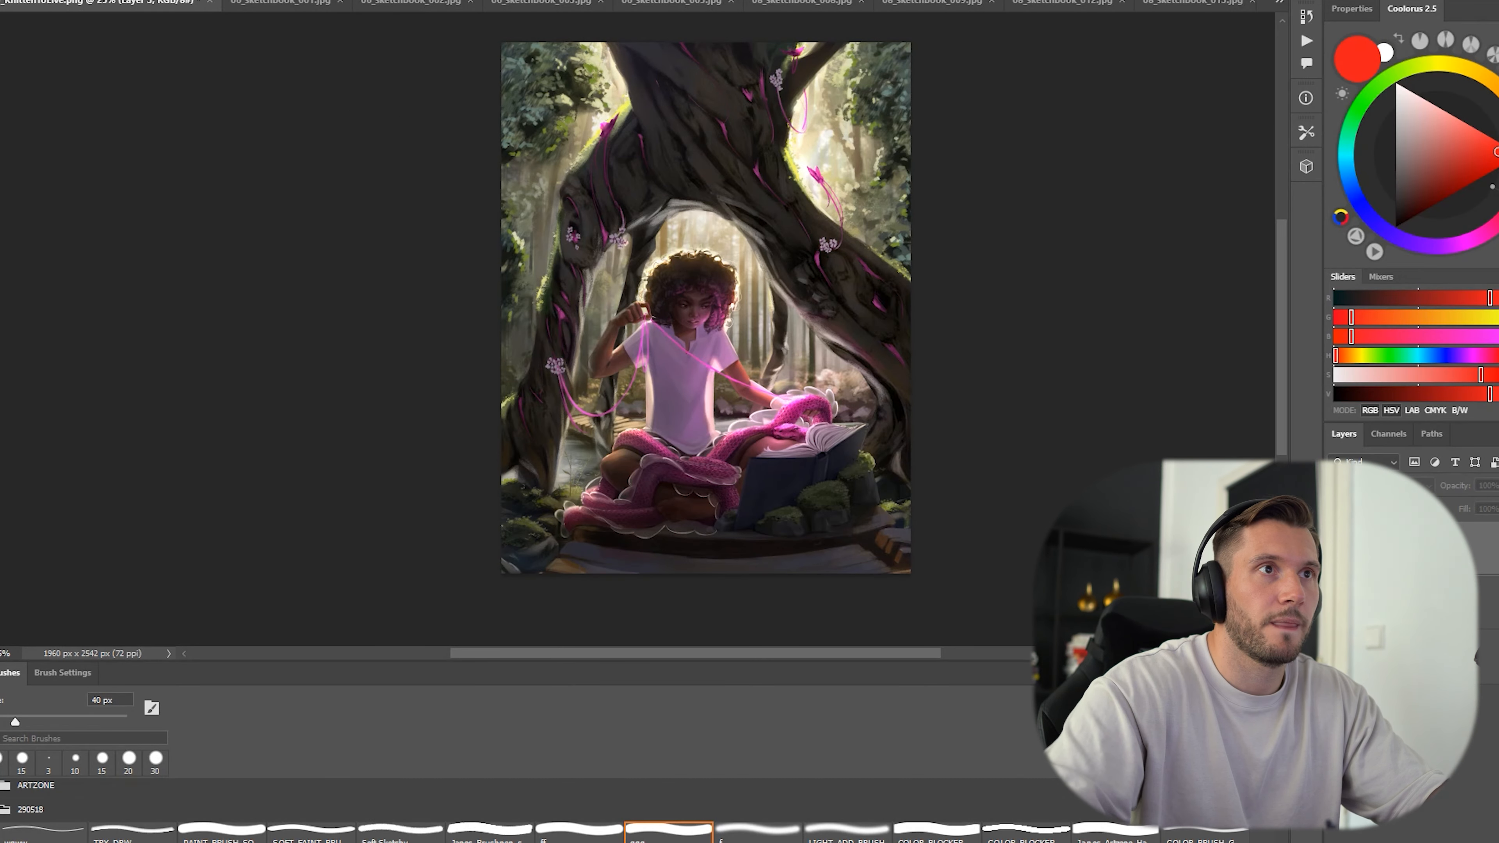
# Prepare a larger brush loaded with dark green sampled from the foliage beside the trunk.
pyautogui.click(578, 830)
pyautogui.keyDown('alt'); pyautogui.click(530, 224); pyautogui.keyUp('alt')
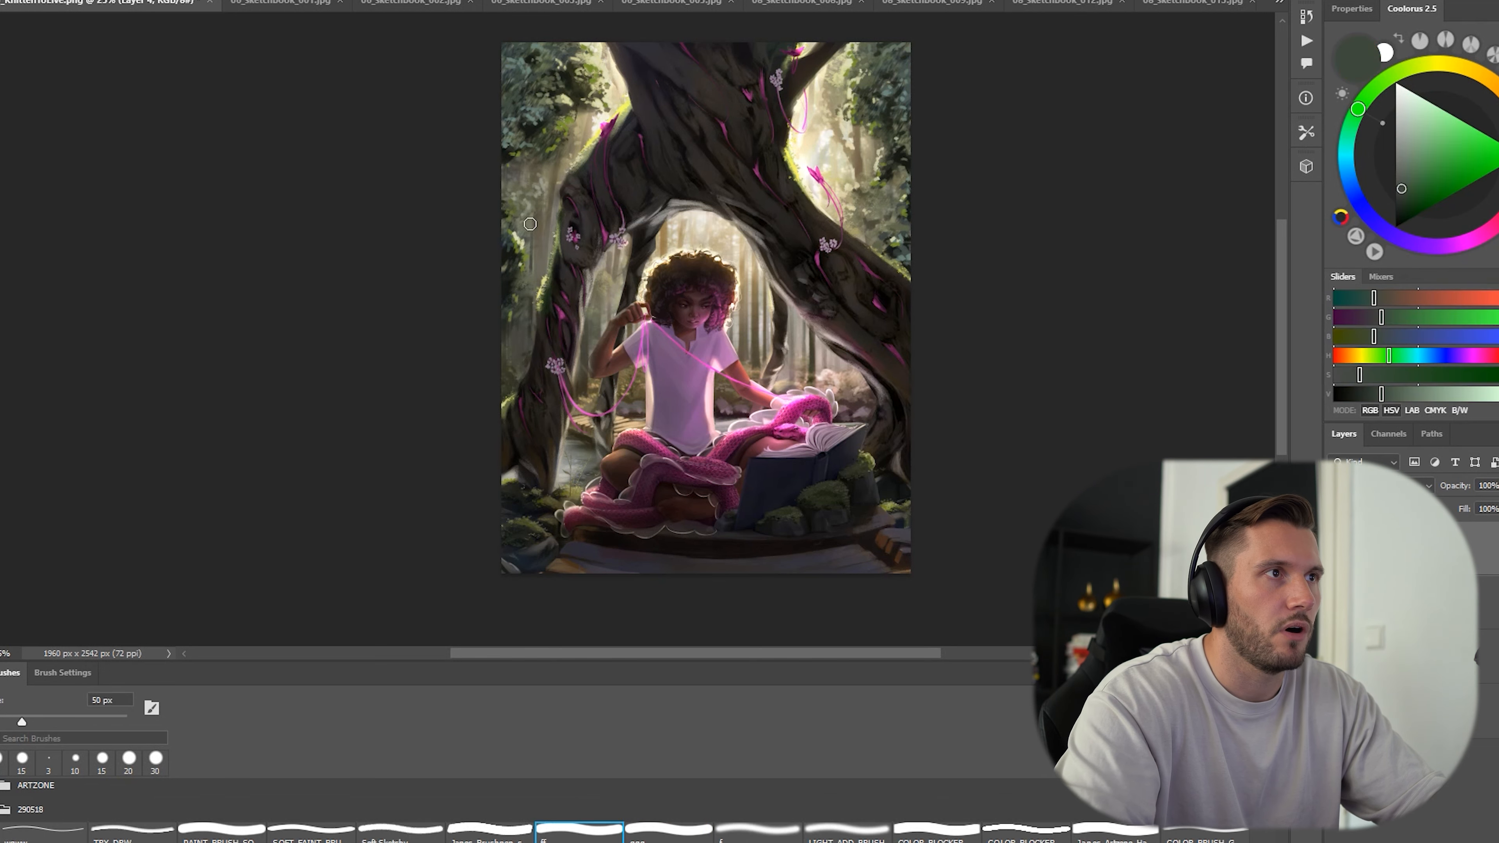
pyautogui.press(']')
pyautogui.press(']')
pyautogui.press(']')
# Examine the values of the foliage and the tree trunk by comparing greyscale with colour.
pyautogui.hotkey('ctrl', 'y')
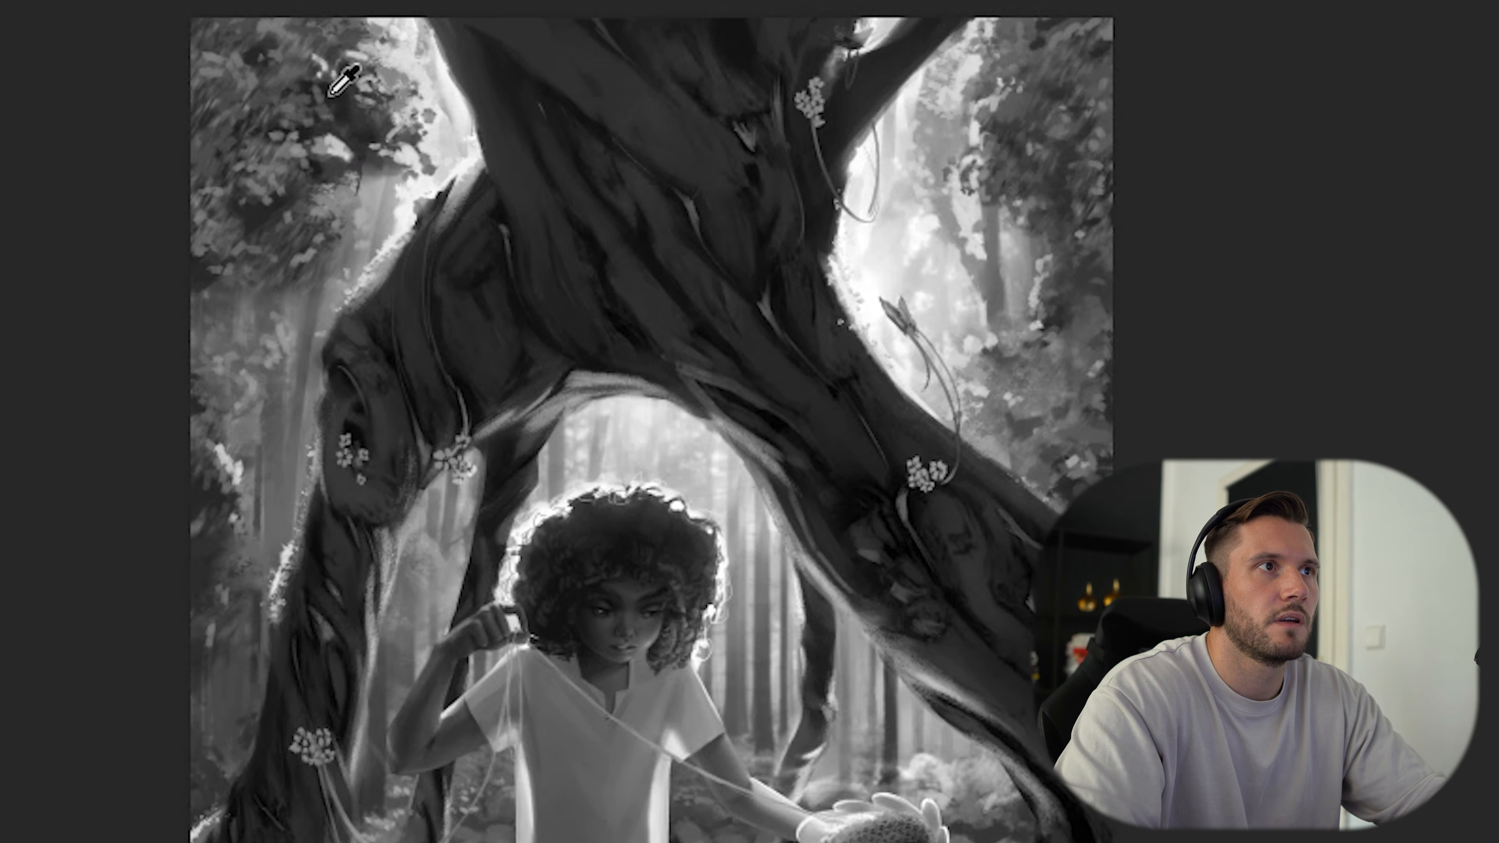
pyautogui.hotkey('ctrl', 'y')
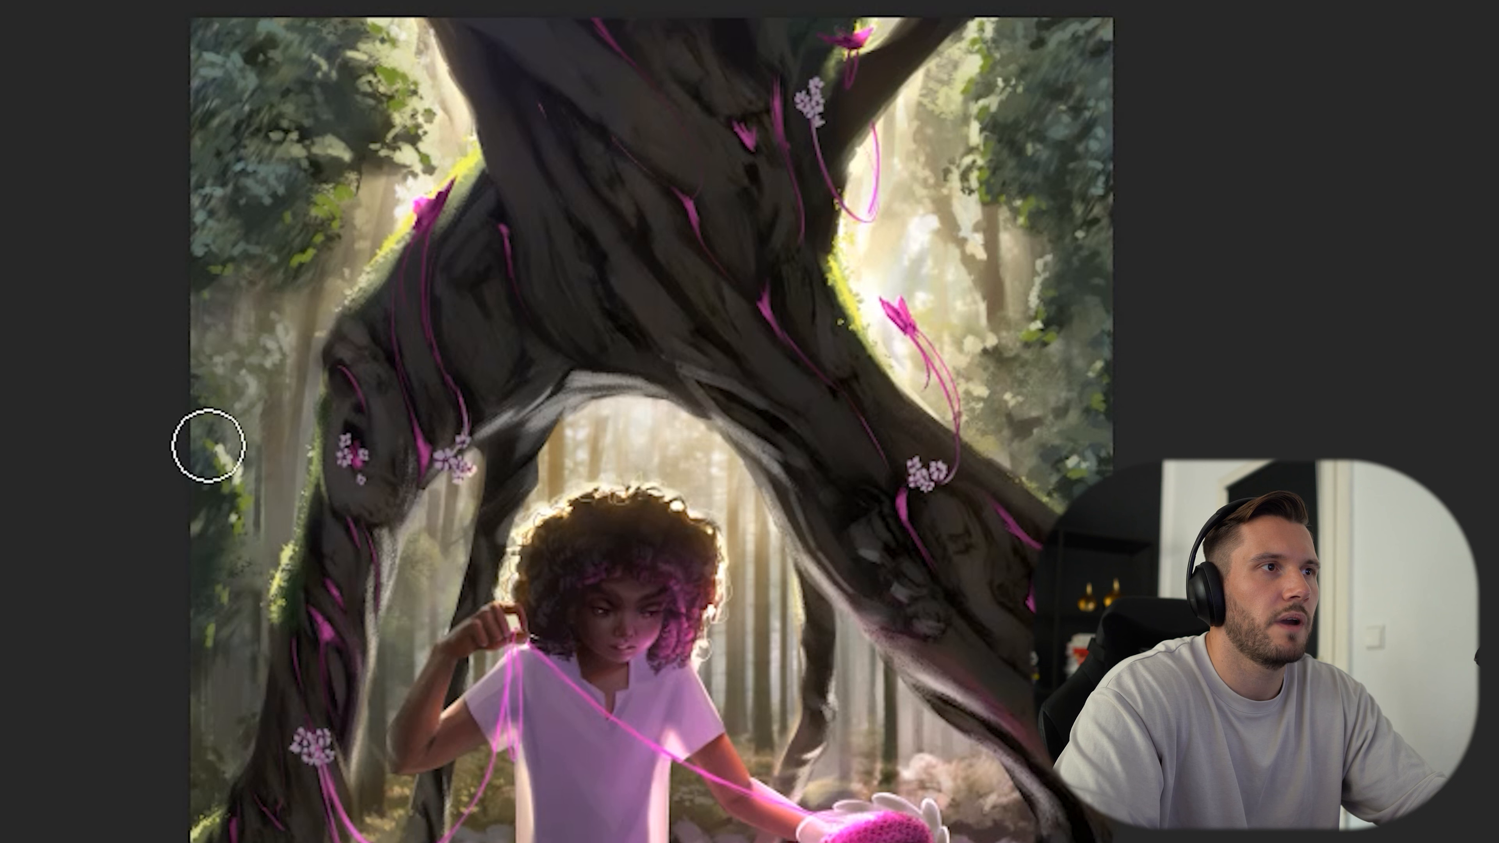
pyautogui.hotkey('ctrl', 'y')
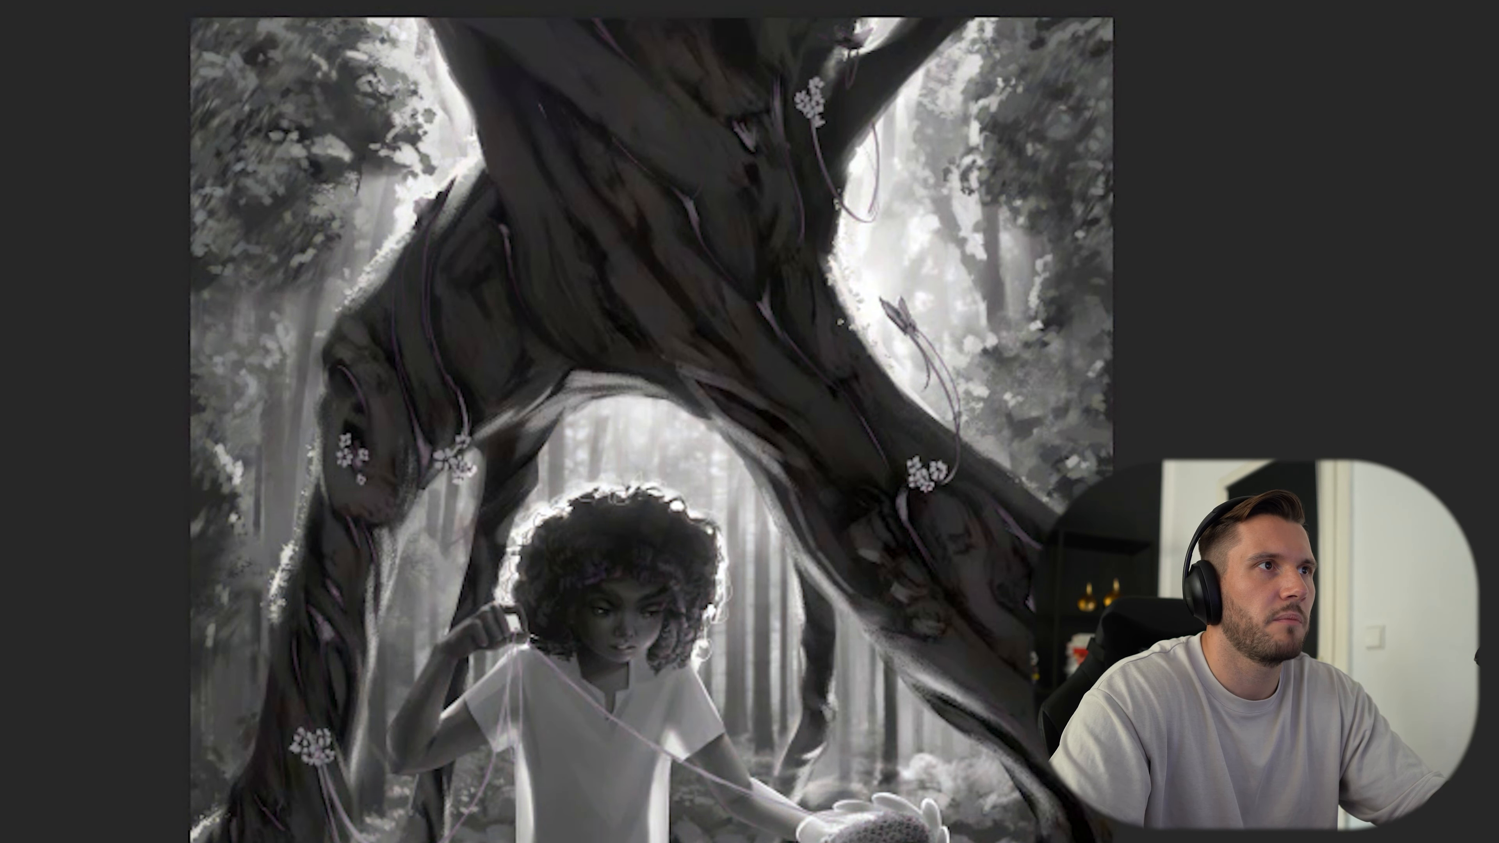
pyautogui.keyDown('ctrl'); pyautogui.click(970, 282); pyautogui.keyUp('ctrl')
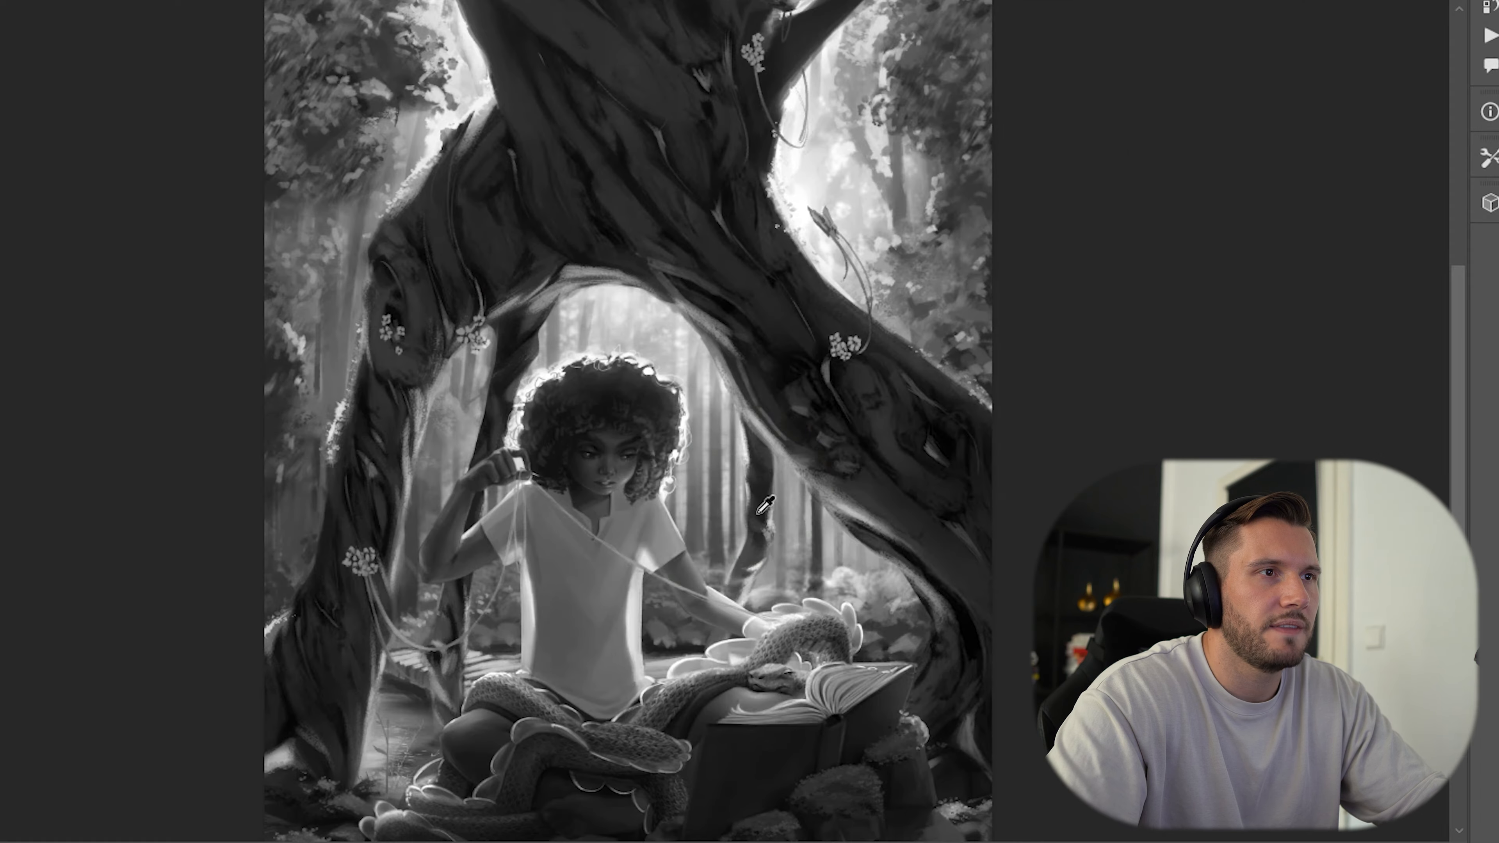
pyautogui.click(763, 489)
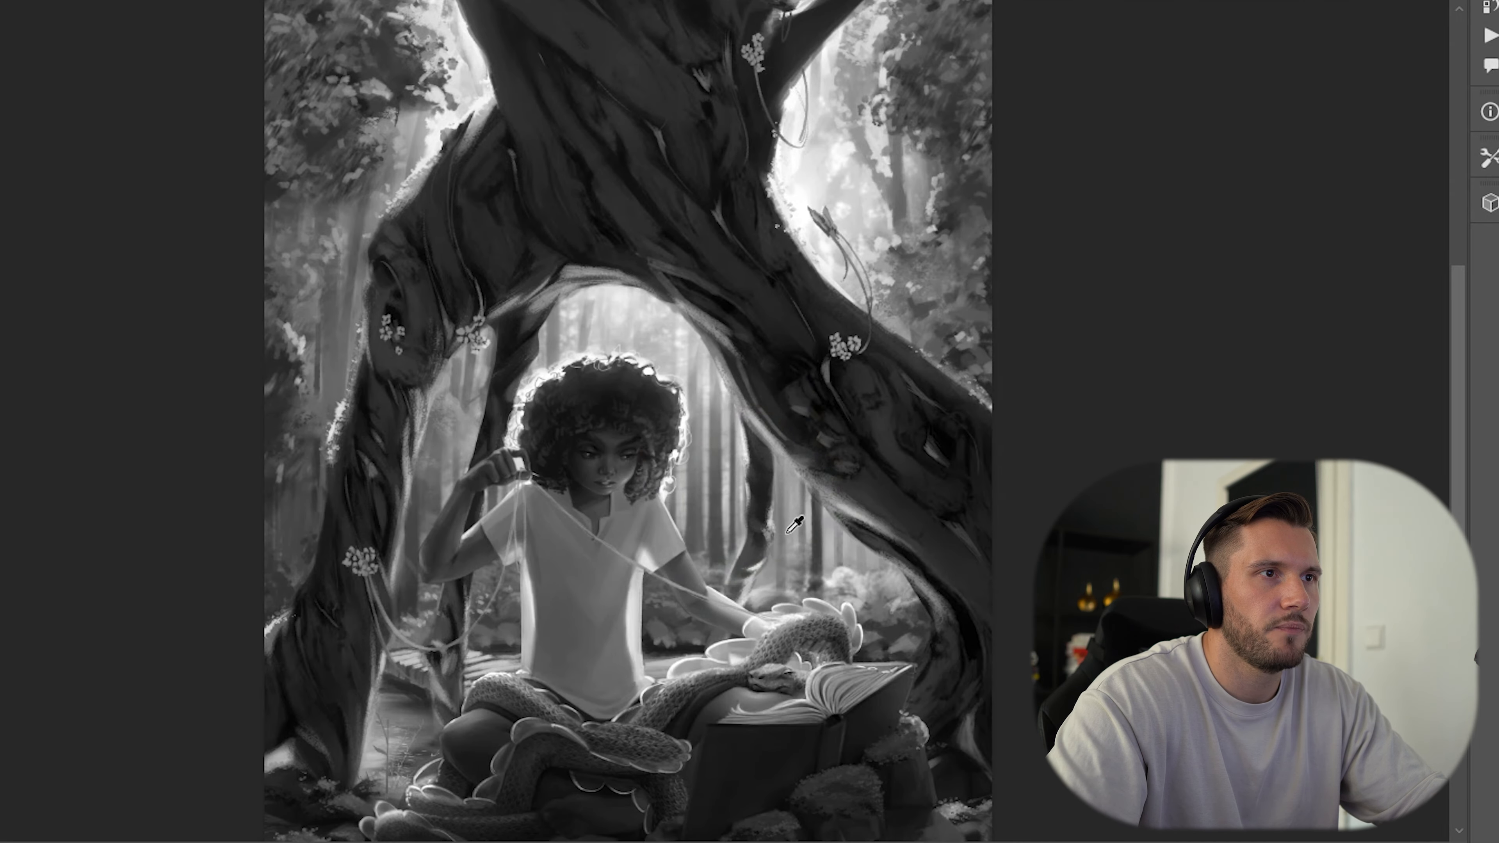
pyautogui.hotkey('ctrl', 'y')
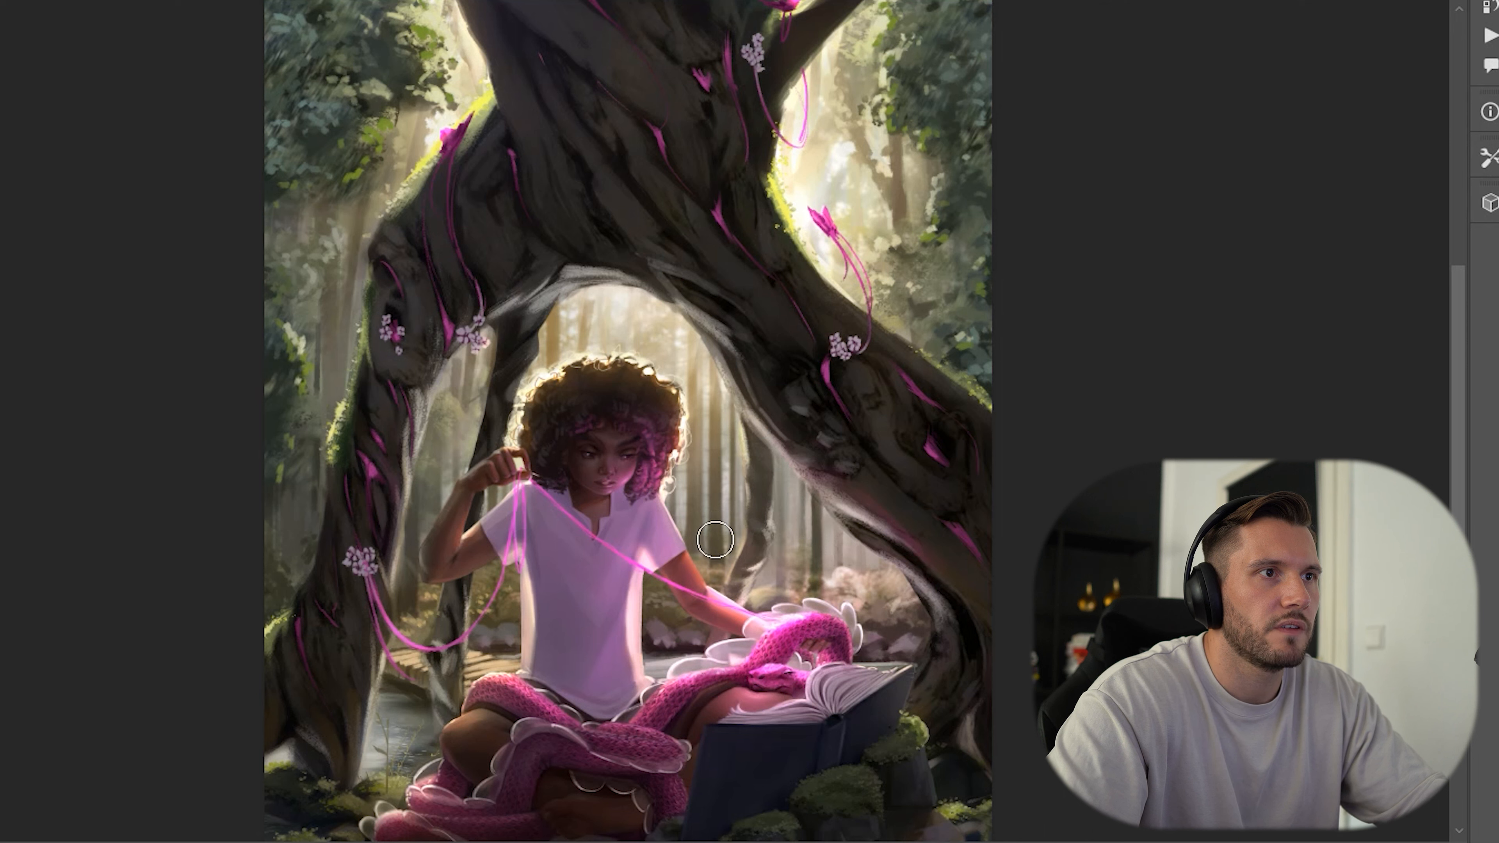
pyautogui.hotkey('ctrl', 'y')
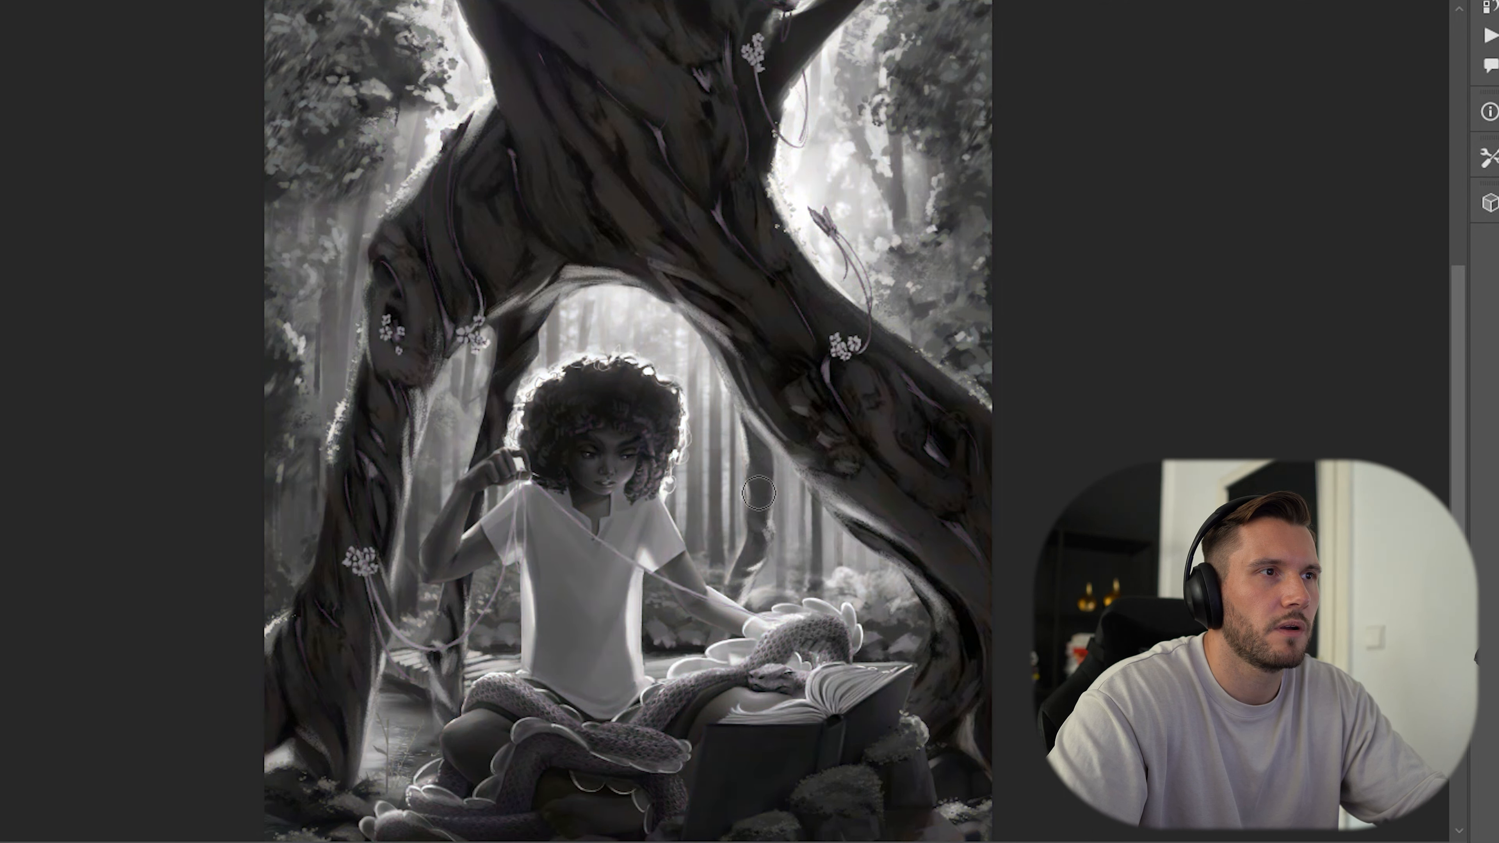
pyautogui.hotkey('ctrl', 'y')
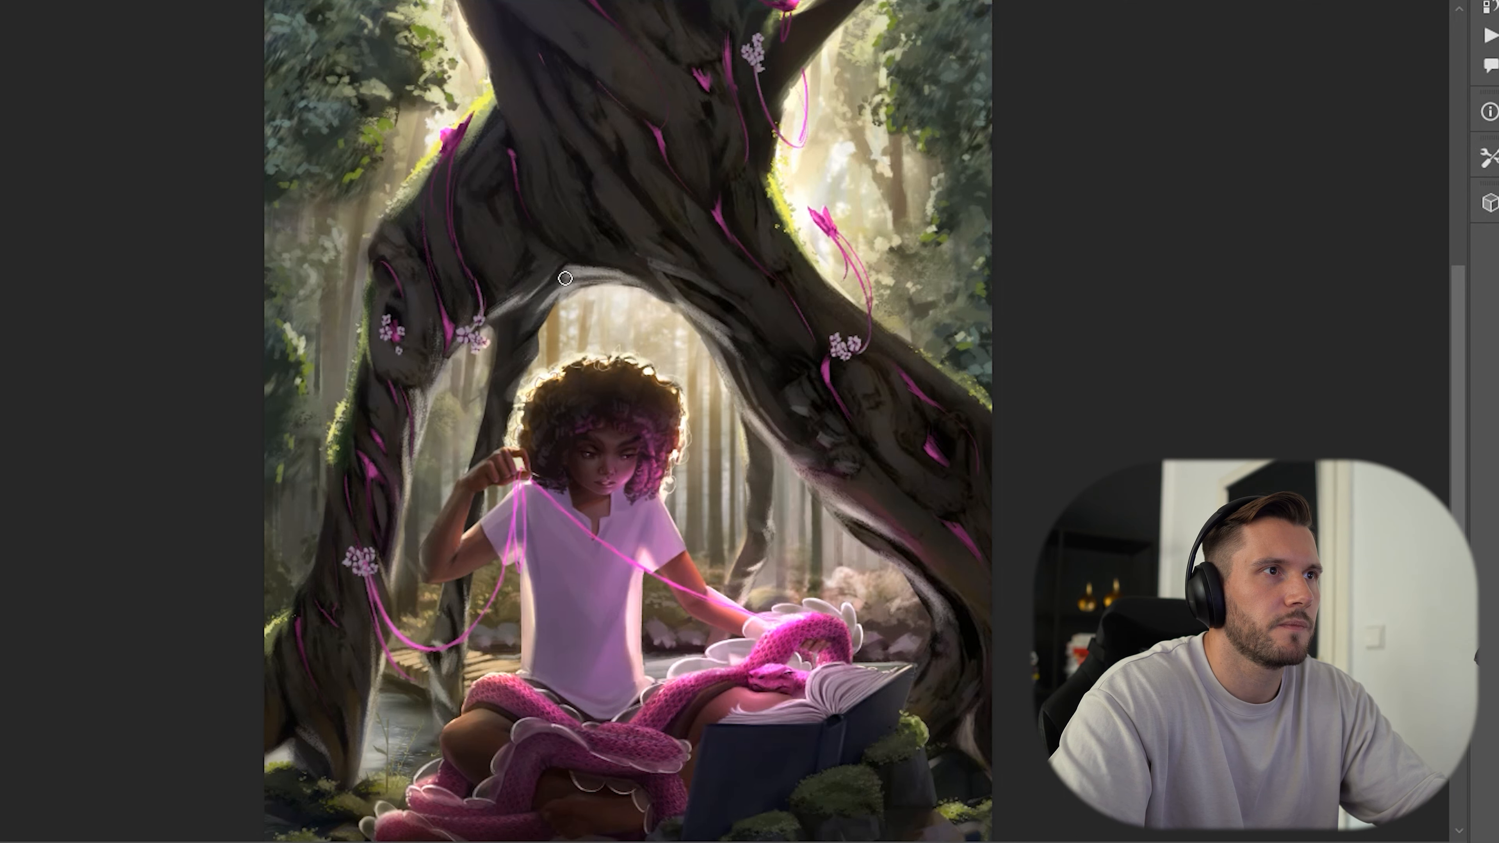
# Examine how the tree, branches and seated figure separate from the background in greyscale and in colour.
pyautogui.moveTo(612, 184); pyautogui.dragTo(619, 207)
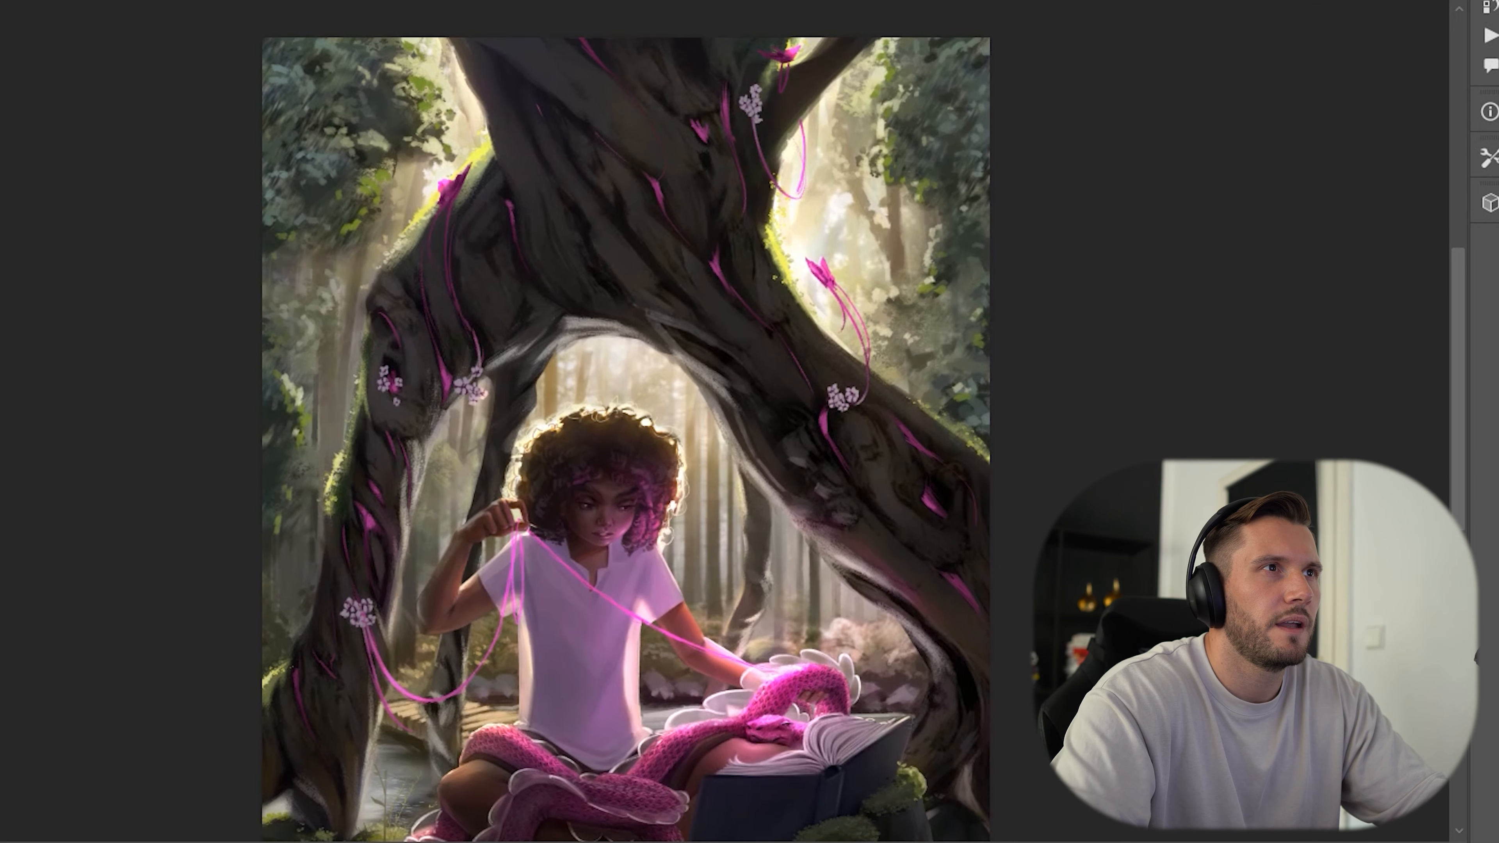
pyautogui.hotkey('ctrl', 'y')
pyautogui.moveTo(807, 306); pyautogui.dragTo(731, 323)
pyautogui.keyDown('alt'); pyautogui.click(711, 208); pyautogui.keyUp('alt')
pyautogui.moveTo(751, 250); pyautogui.dragTo(780, 270)
pyautogui.keyDown('alt'); pyautogui.click(712, 199); pyautogui.keyUp('alt')
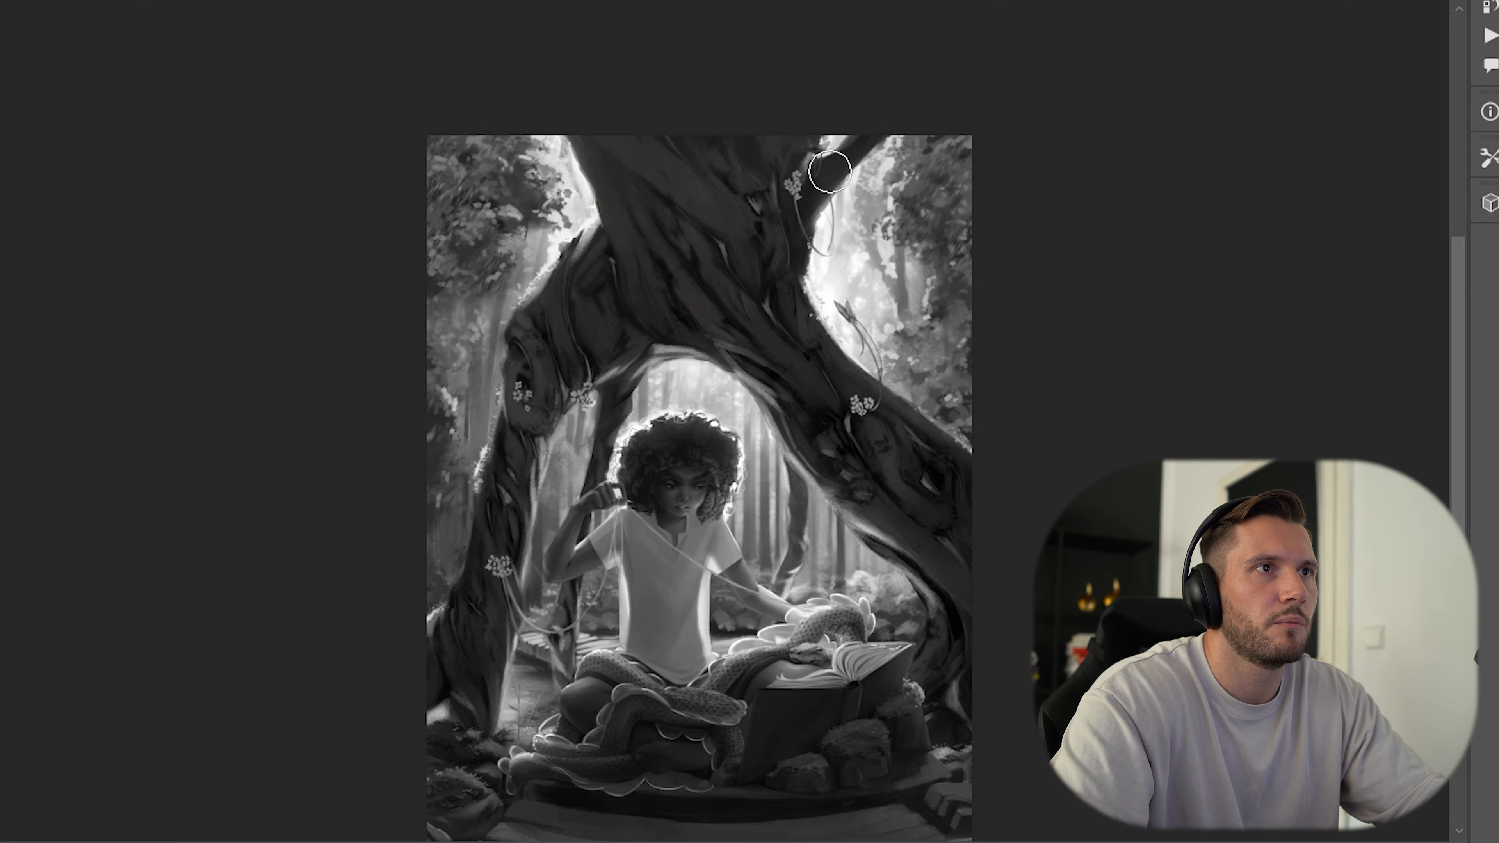
pyautogui.hotkey('ctrl', 'y')
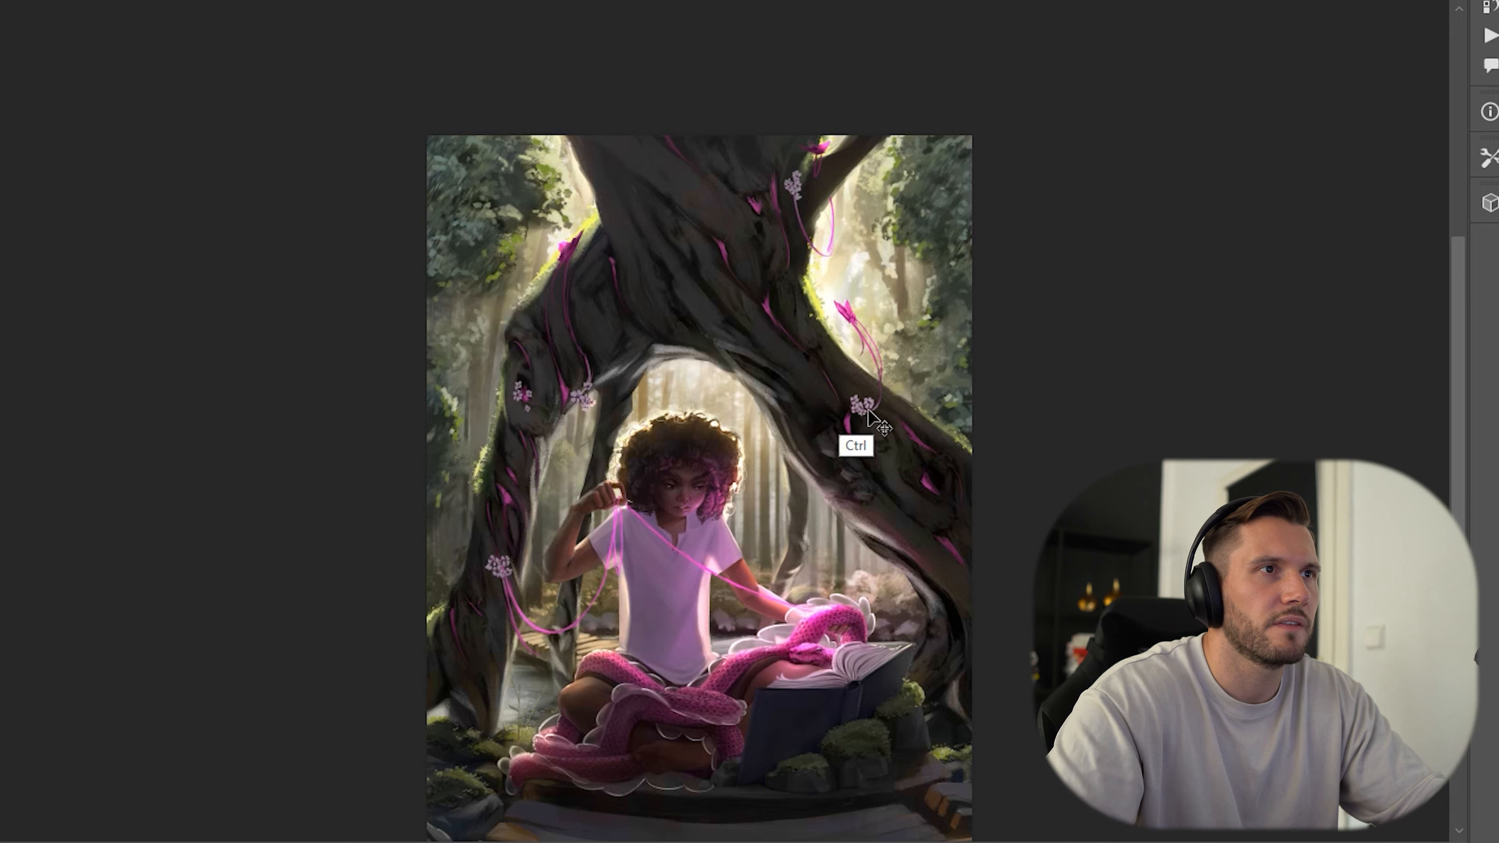
pyautogui.hotkey('ctrl', 'y')
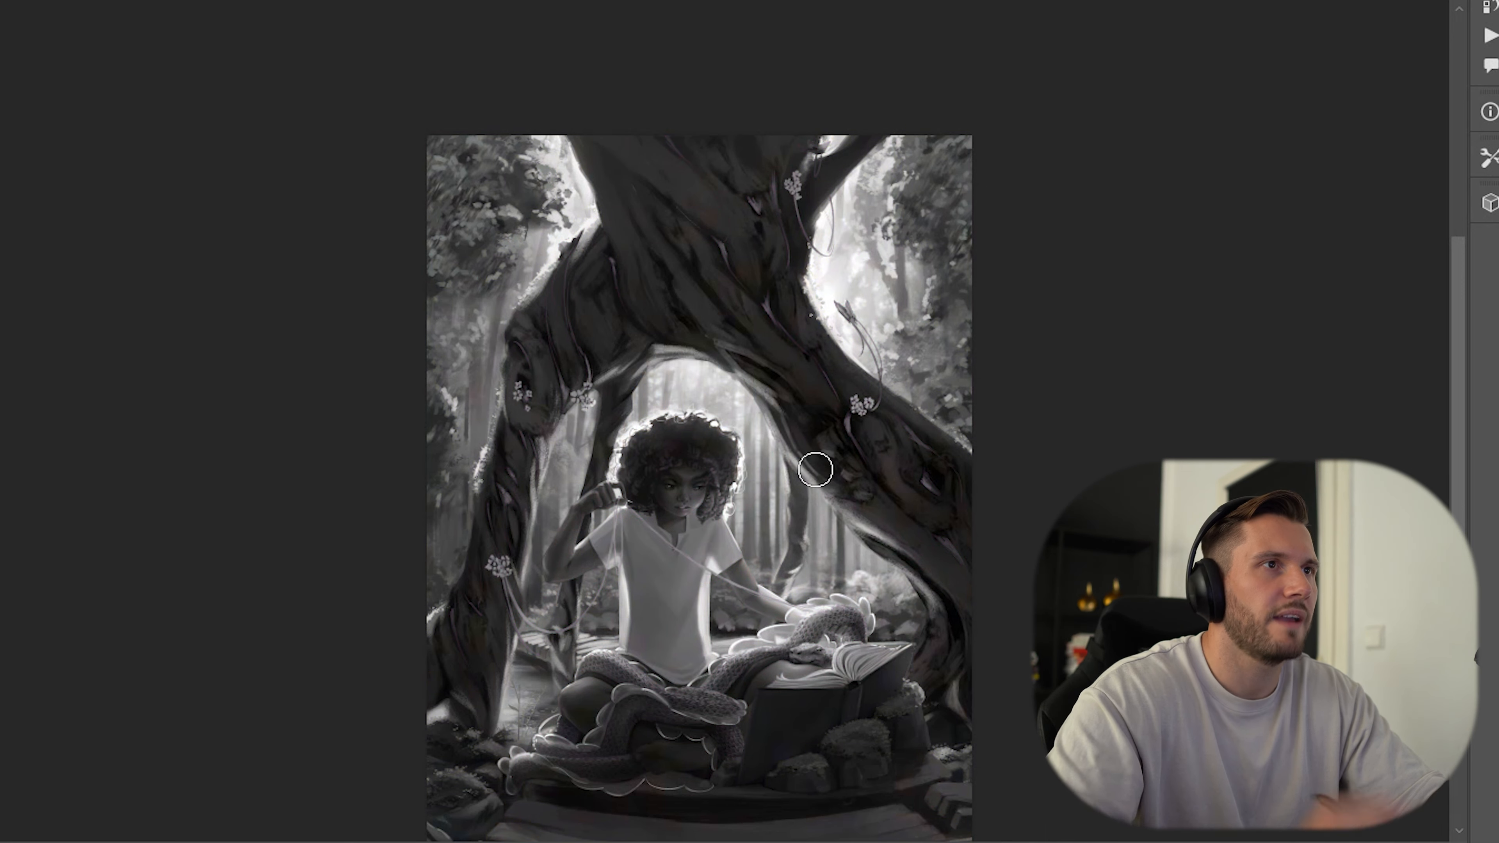
pyautogui.hotkey('ctrl', 'y')
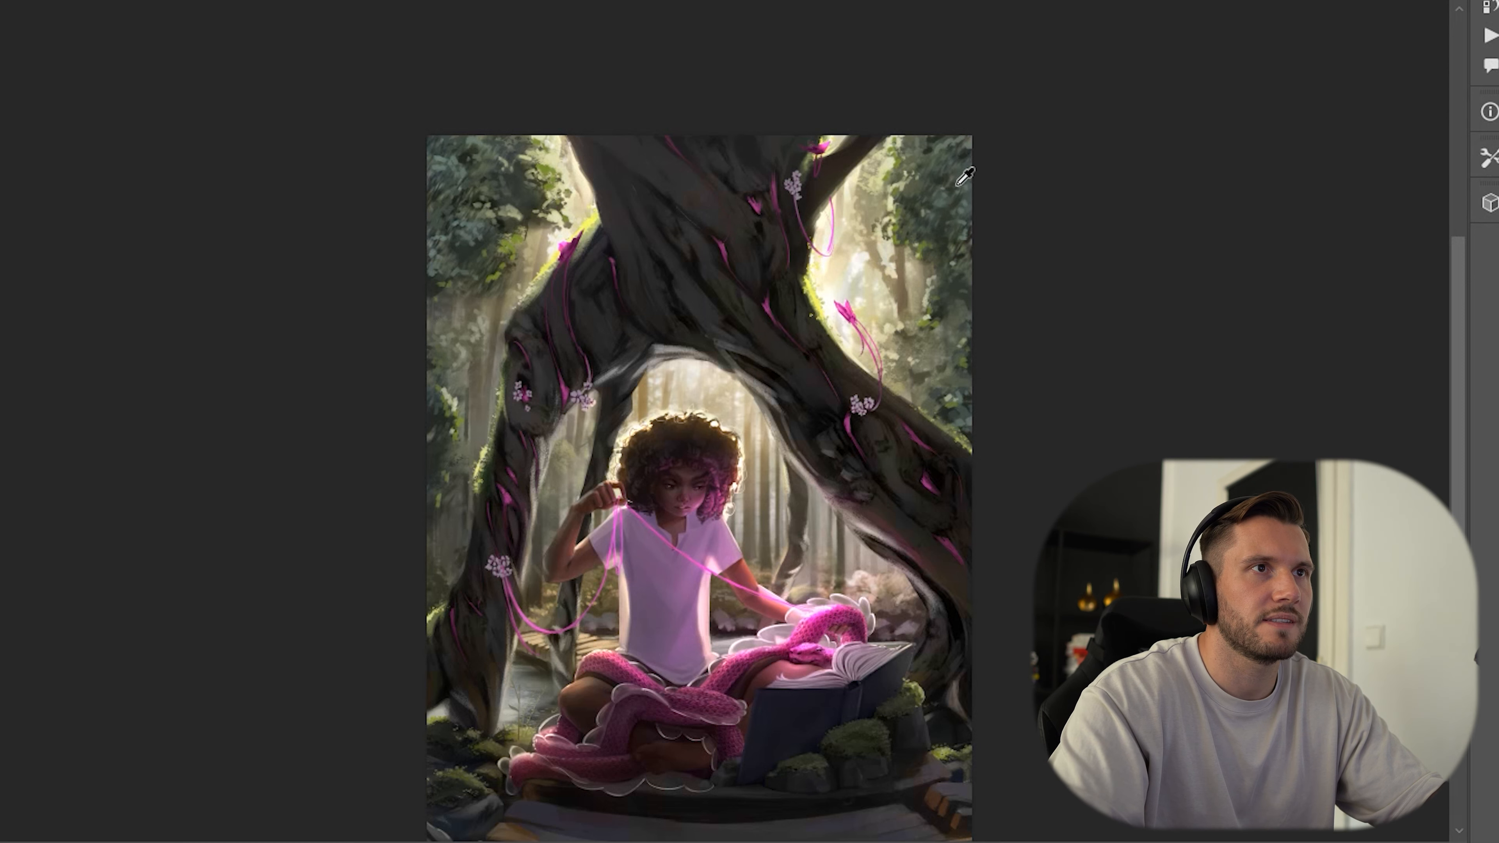
# Sample the colours of the translucent scalloped trim beneath the snake's coil around the legs.
pyautogui.scroll(3, 627, 743)
pyautogui.click(602, 745)
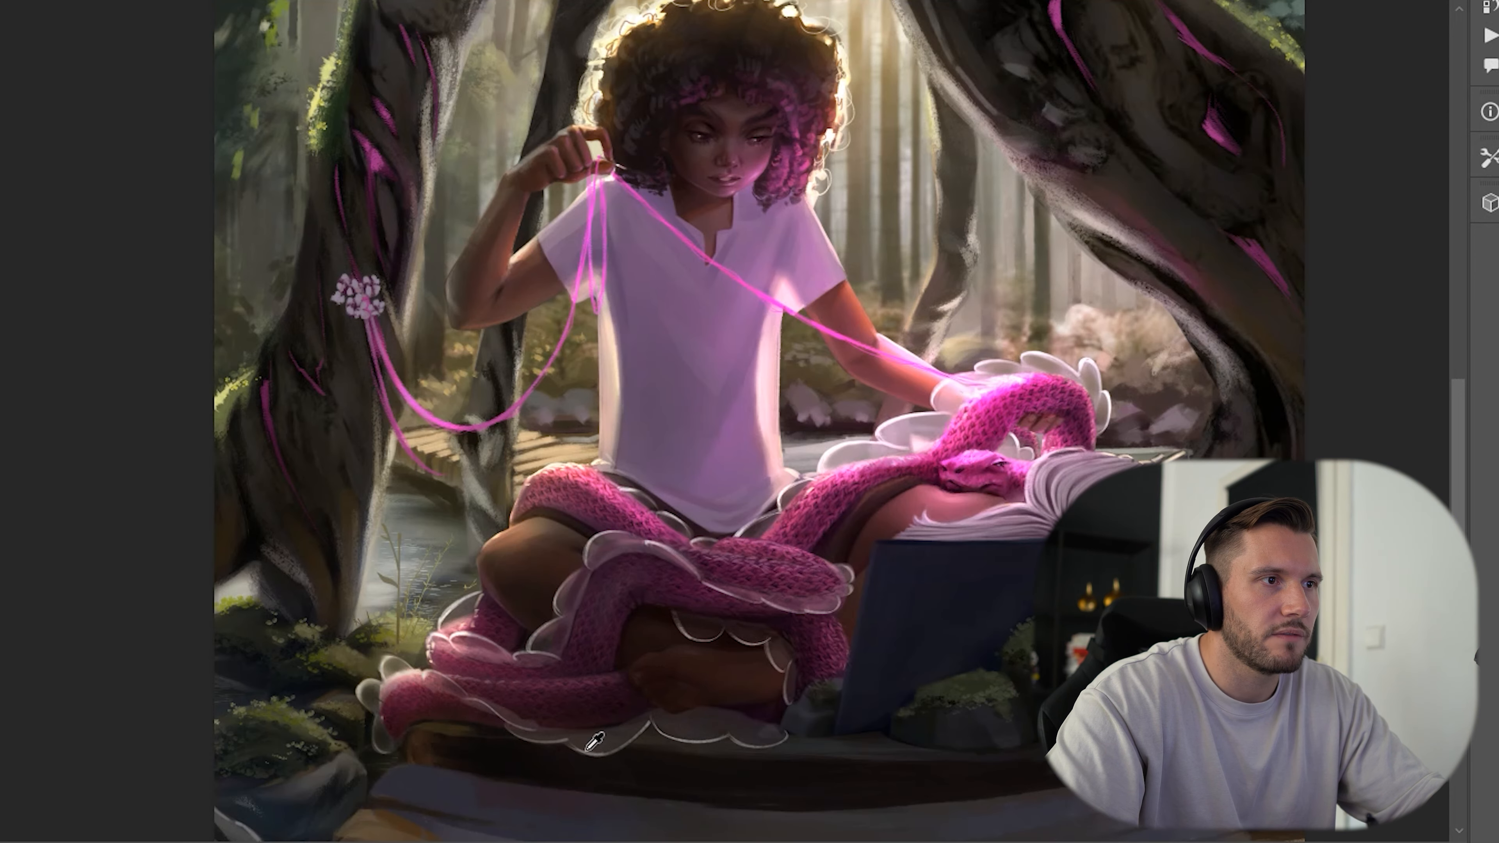
pyautogui.moveTo(621, 774); pyautogui.dragTo(653, 696)
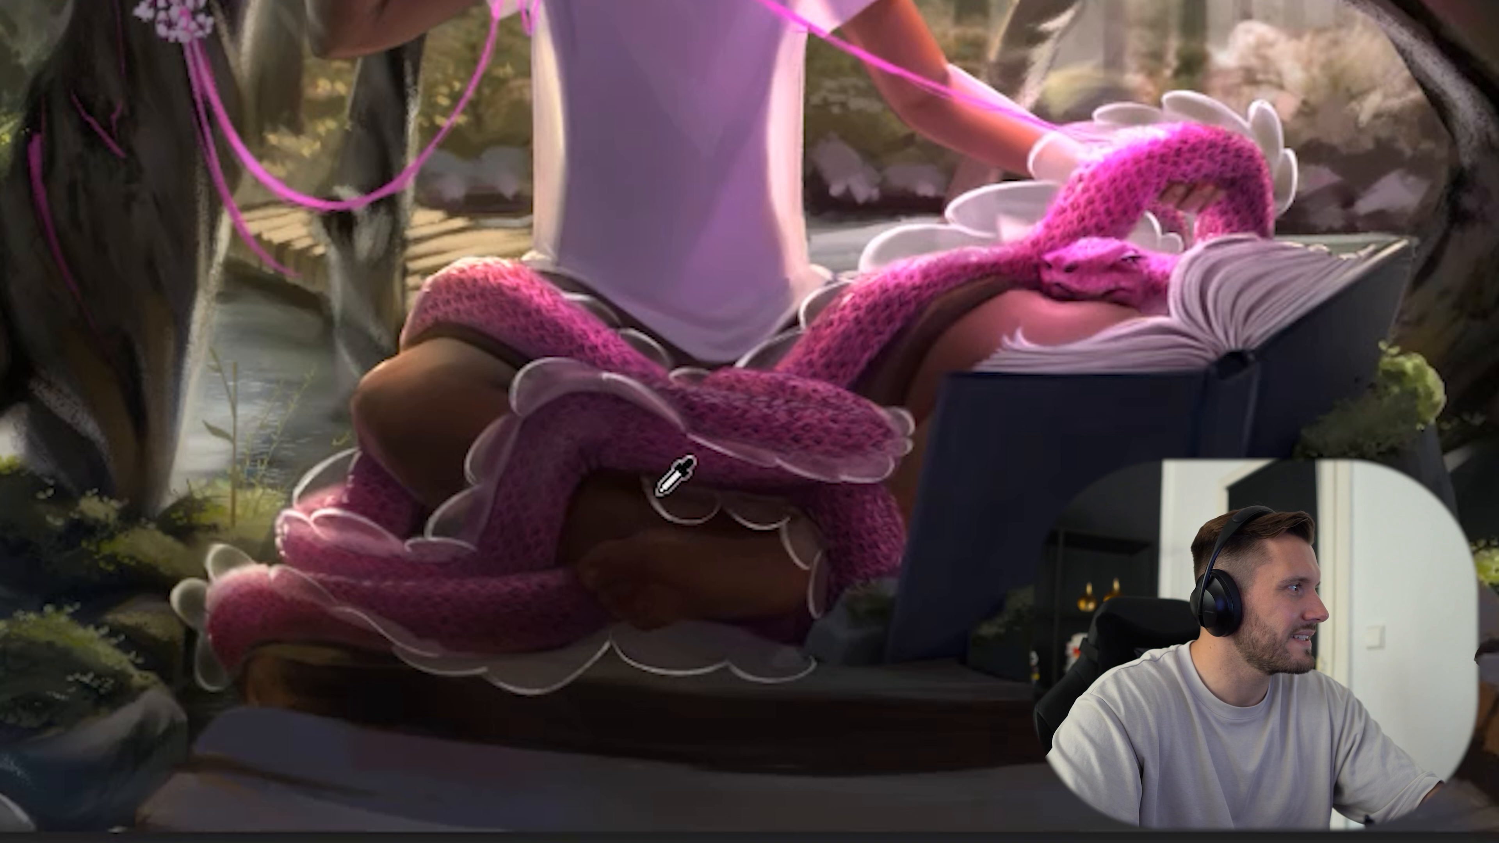
pyautogui.click(682, 490)
pyautogui.click(664, 516)
pyautogui.click(664, 516)
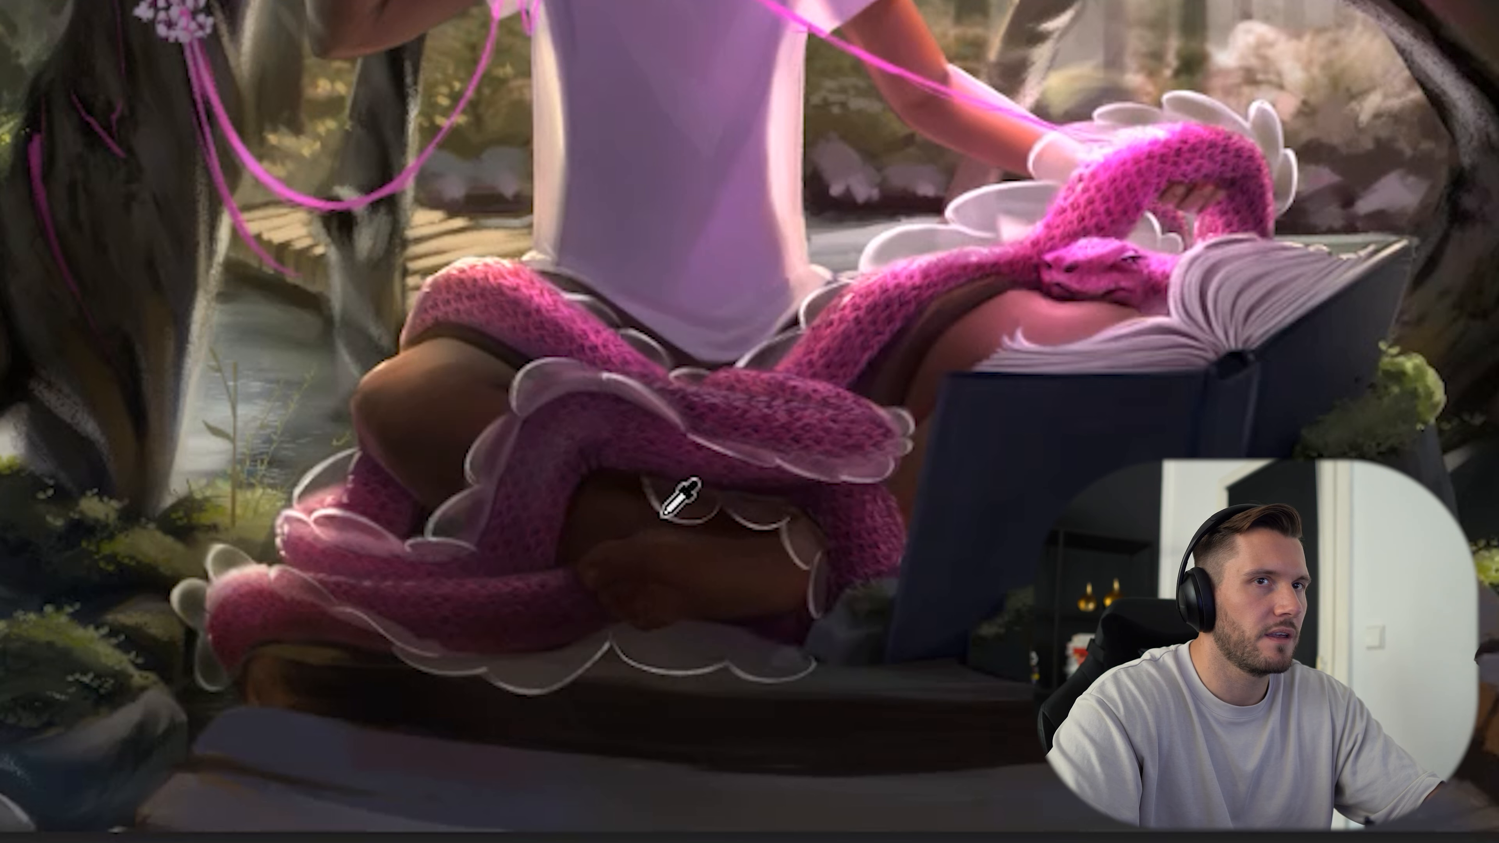
pyautogui.click(662, 518)
pyautogui.click(661, 523)
pyautogui.click(662, 523)
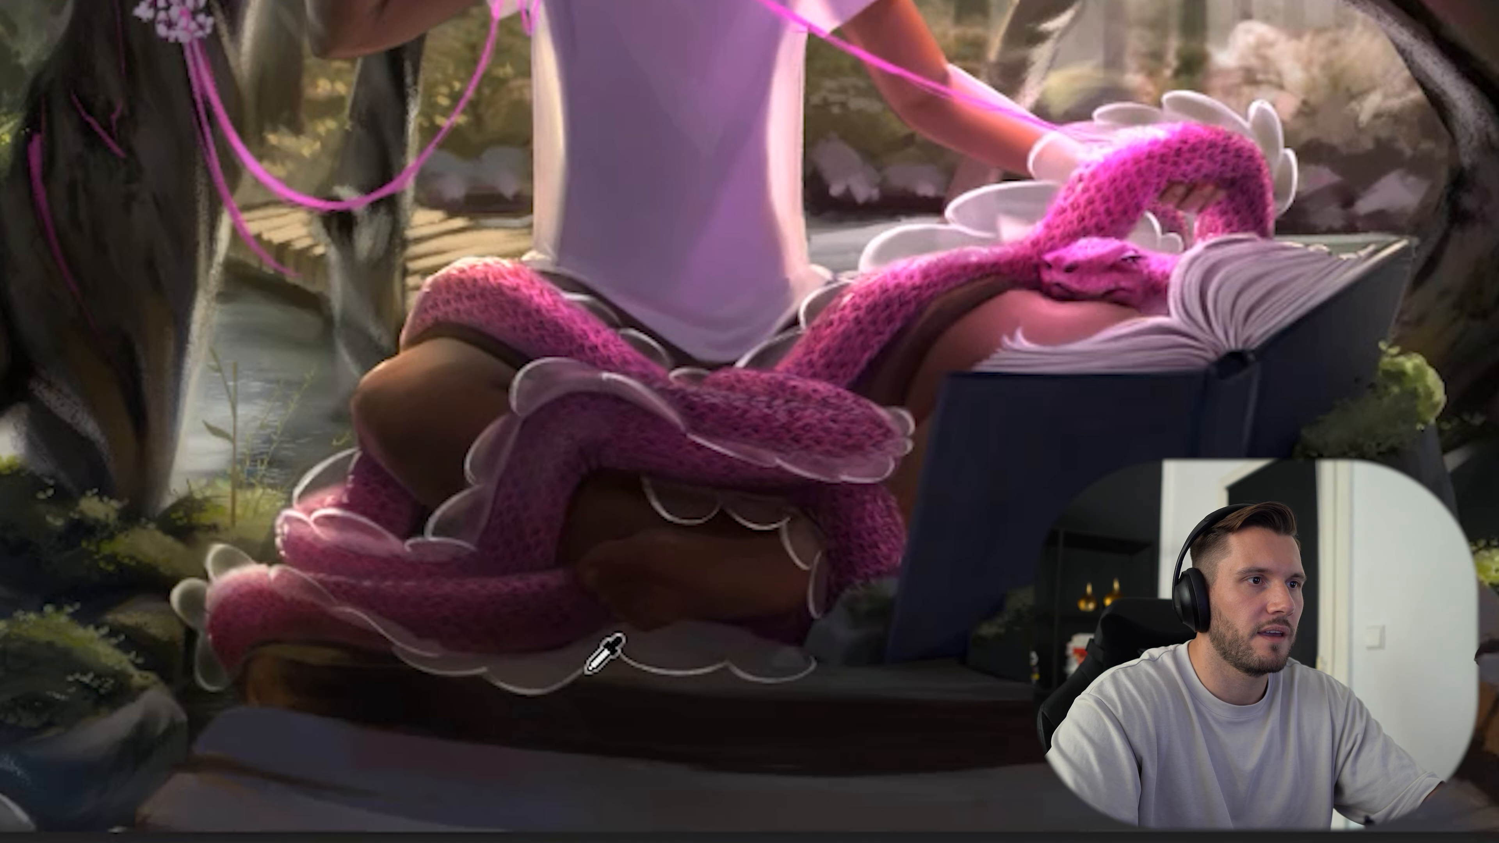
# Sample the colours of the scalloped trim and dark ground along the lower edge beneath the feet.
pyautogui.click(532, 688)
pyautogui.click(532, 688)
pyautogui.click(526, 691)
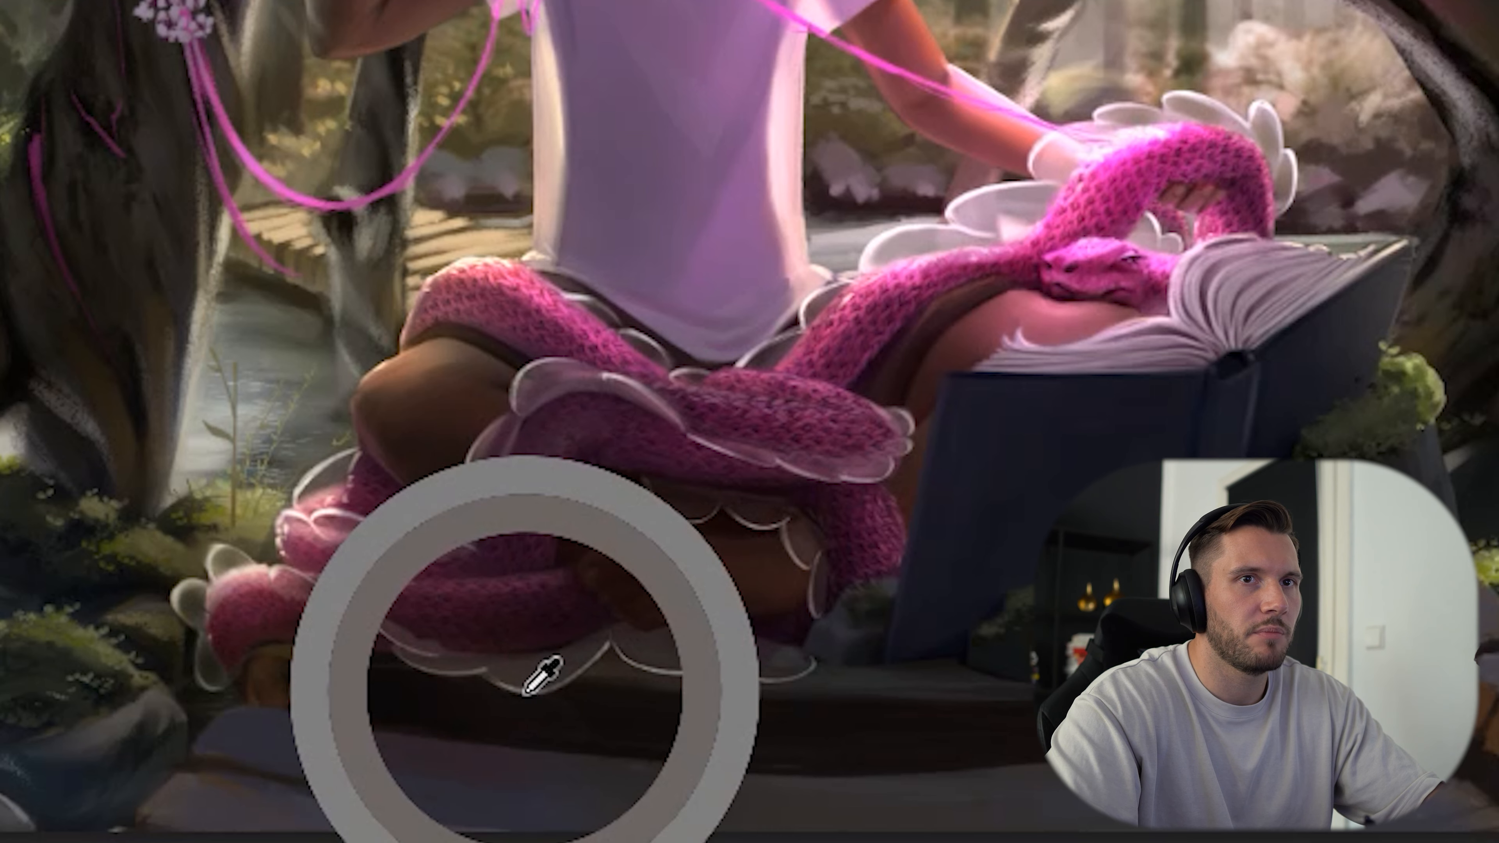
pyautogui.keyDown('ctrl'); pyautogui.click(597, 701); pyautogui.keyUp('ctrl')
pyautogui.keyDown('ctrl'); pyautogui.click(597, 700); pyautogui.keyUp('ctrl')
pyautogui.click(720, 619)
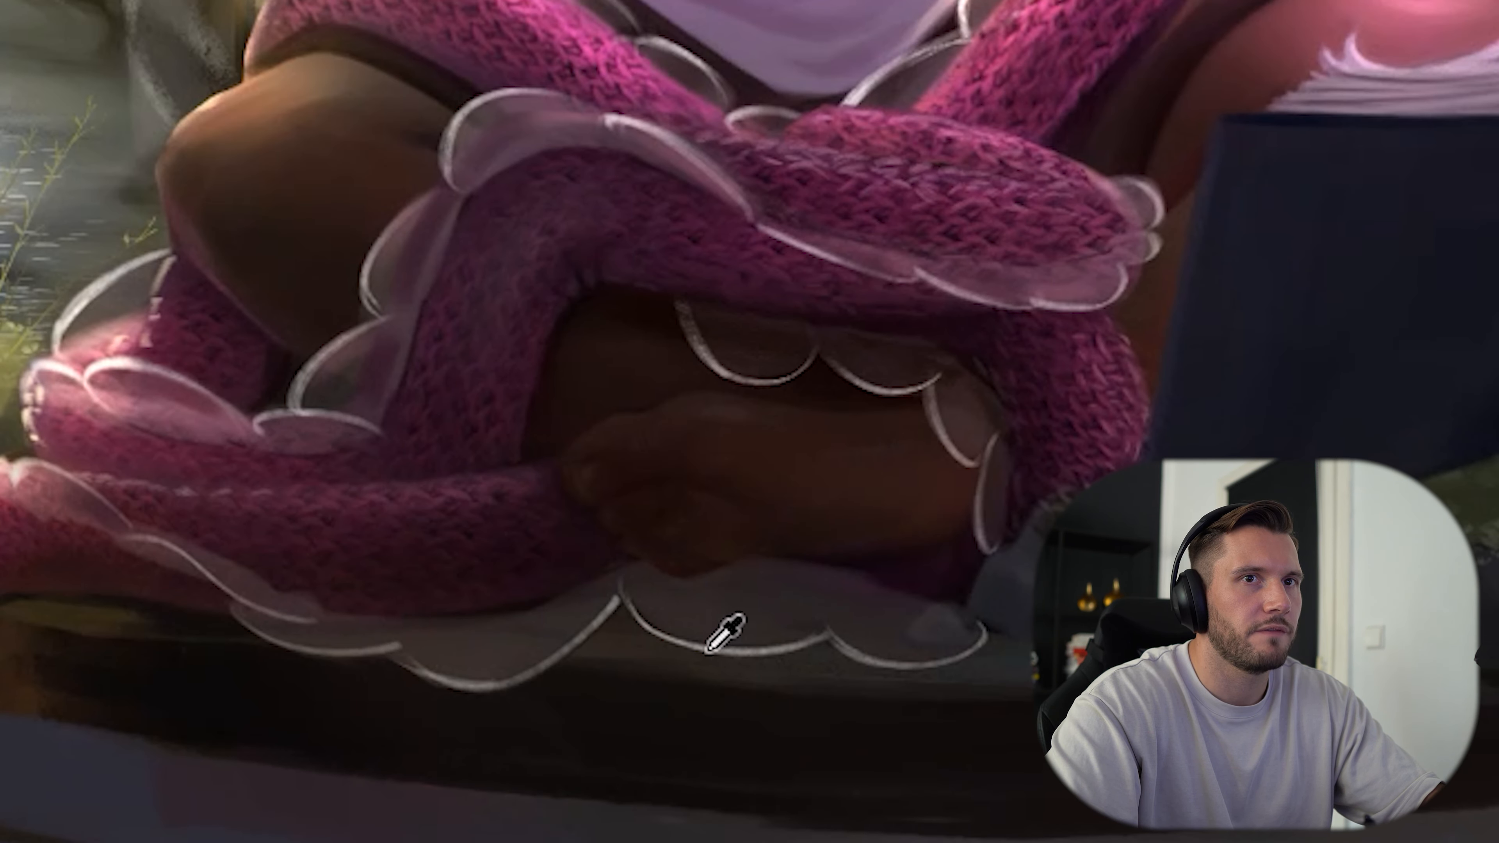
# Examine the snake's coils, the feet and the scalloped trim up close in colour and in greyscale.
pyautogui.press('ctrl')
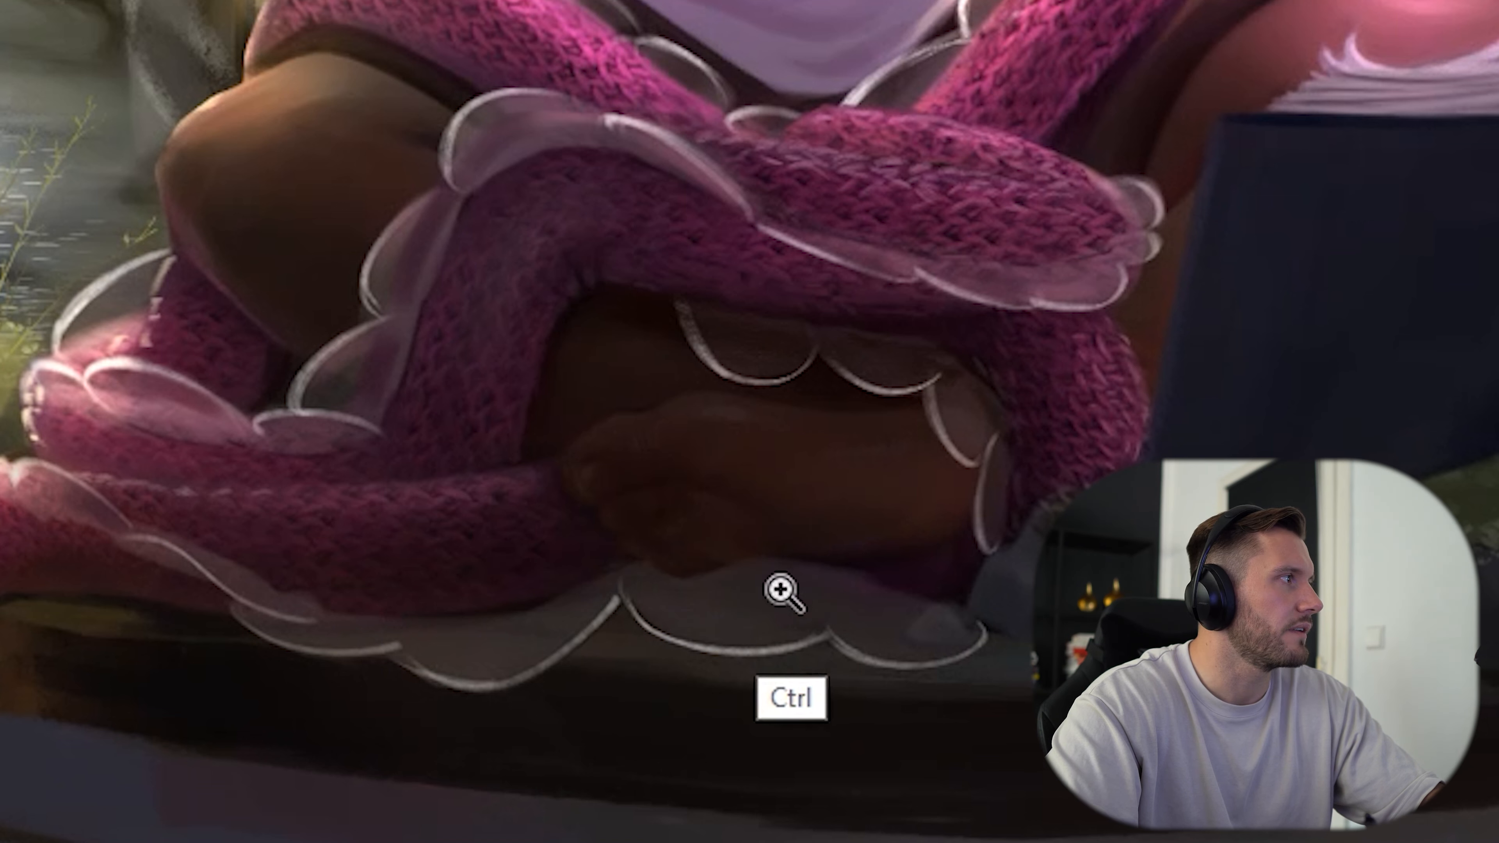
pyautogui.moveTo(801, 584); pyautogui.dragTo(706, 624)
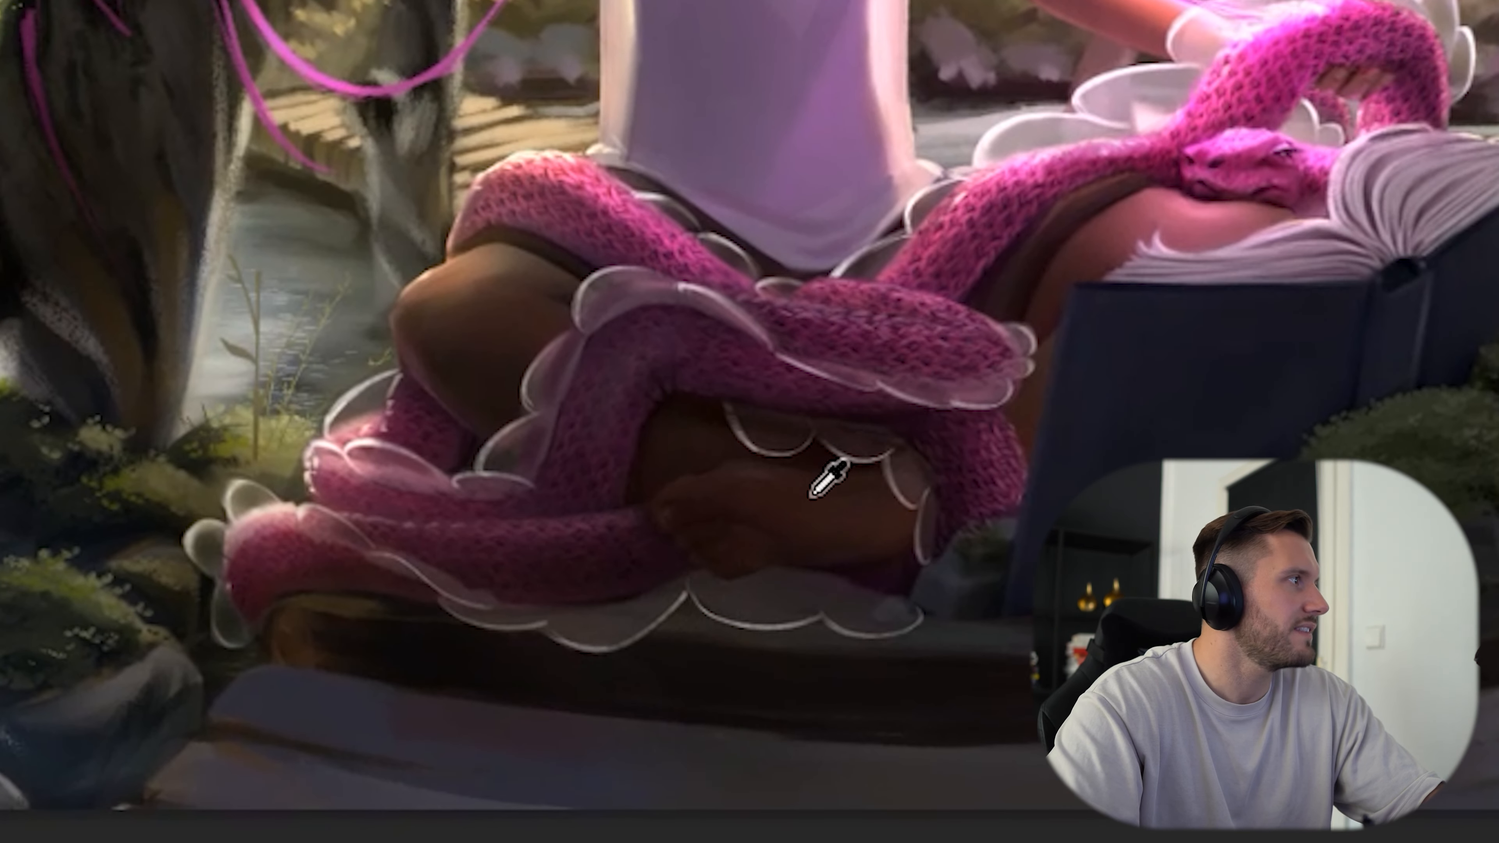
pyautogui.press('ctrl')
pyautogui.moveTo(721, 639)
pyautogui.mouseDown()
pyautogui.moveTo(753, 629)
pyautogui.moveTo(749, 576)
pyautogui.mouseUp()
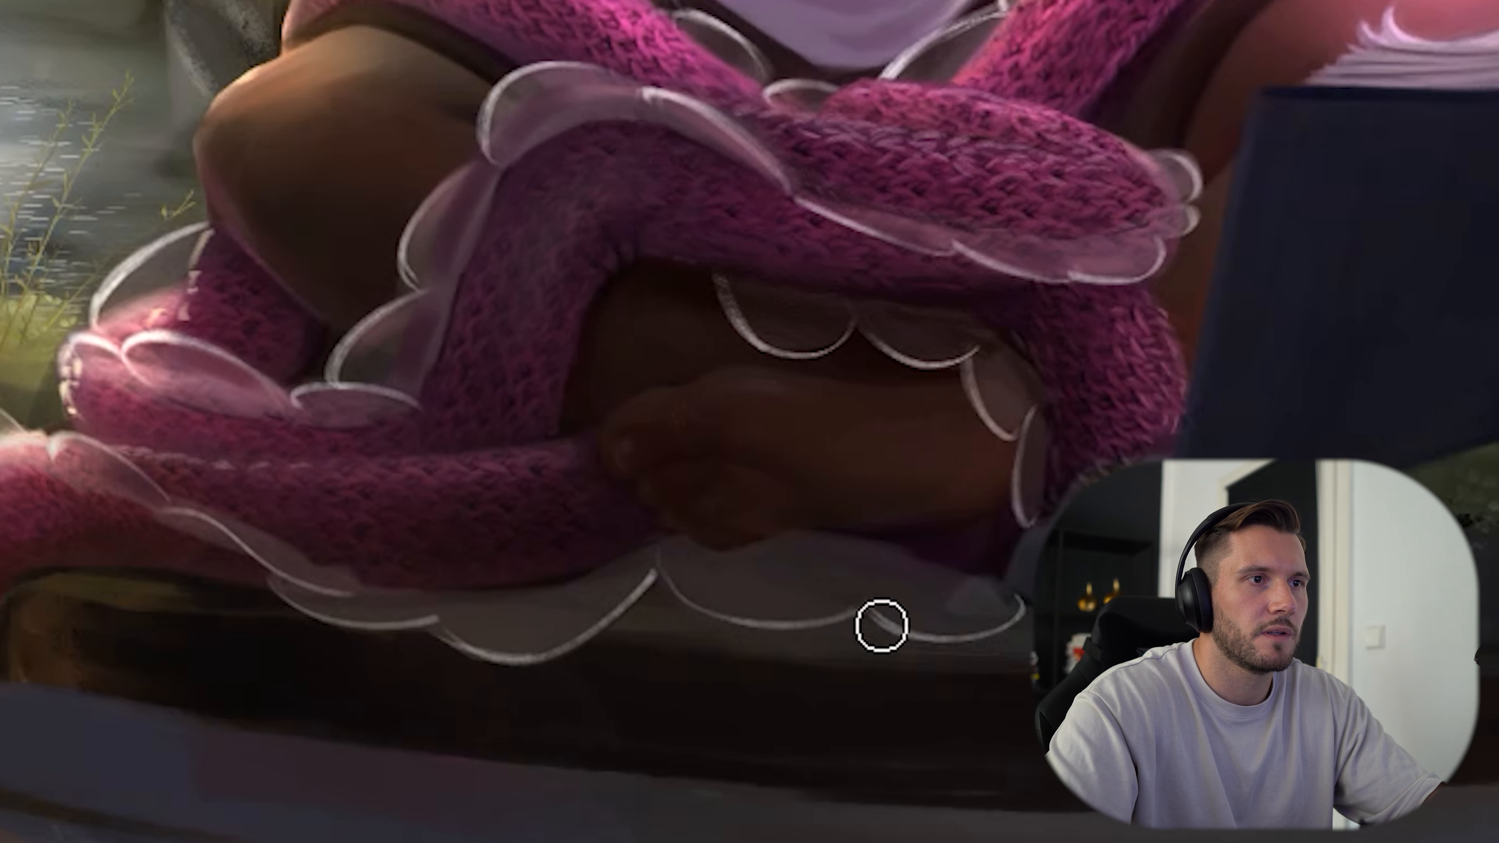
pyautogui.hotkey('ctrl', 'y')
pyautogui.keyDown('alt'); pyautogui.click(767, 310); pyautogui.keyUp('alt')
pyautogui.moveTo(731, 317); pyautogui.dragTo(714, 291)
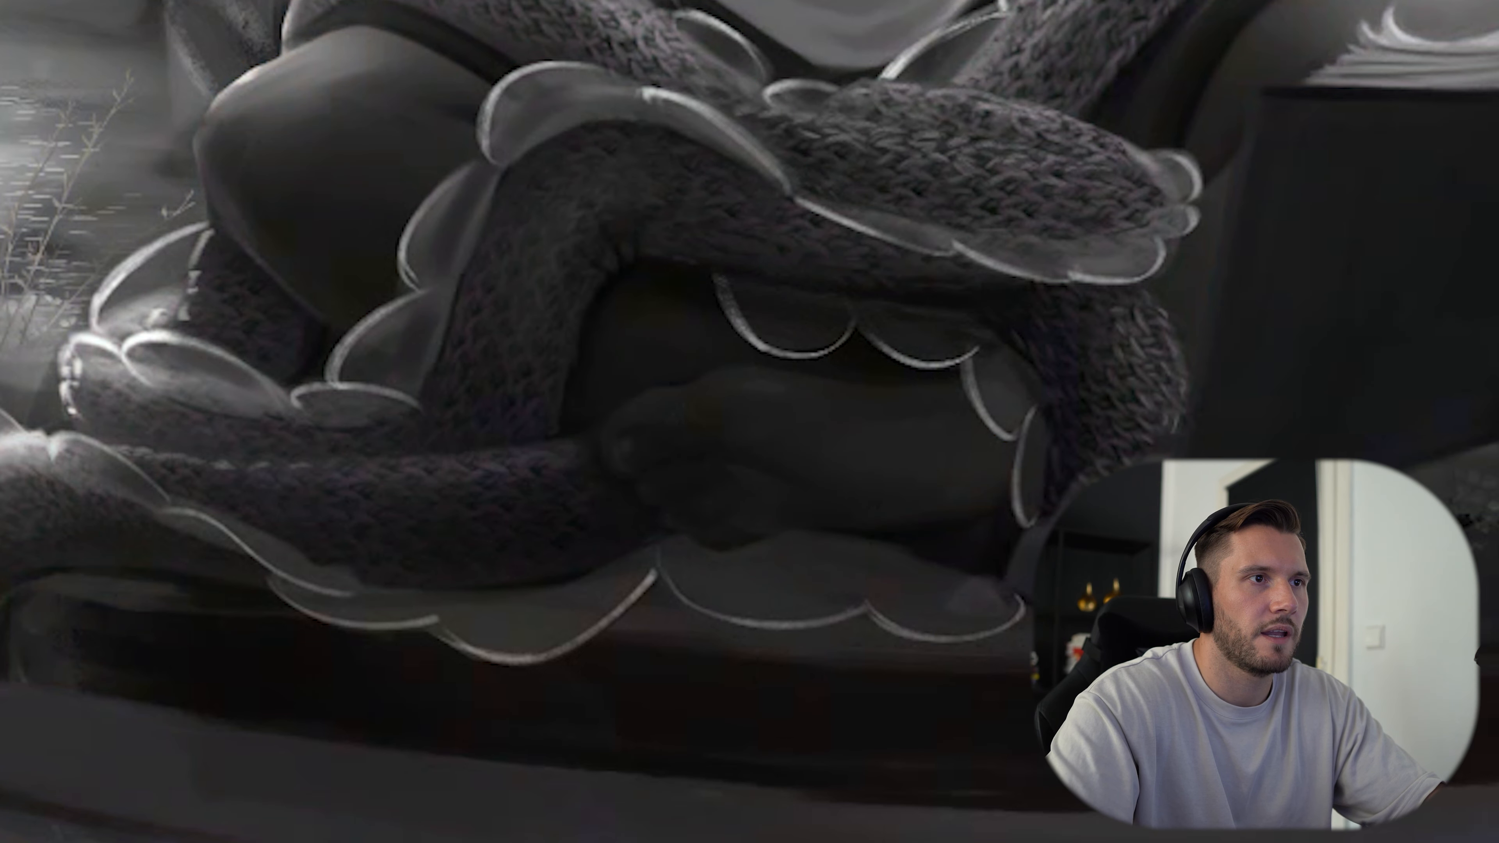
pyautogui.hotkey('ctrl', 'z')
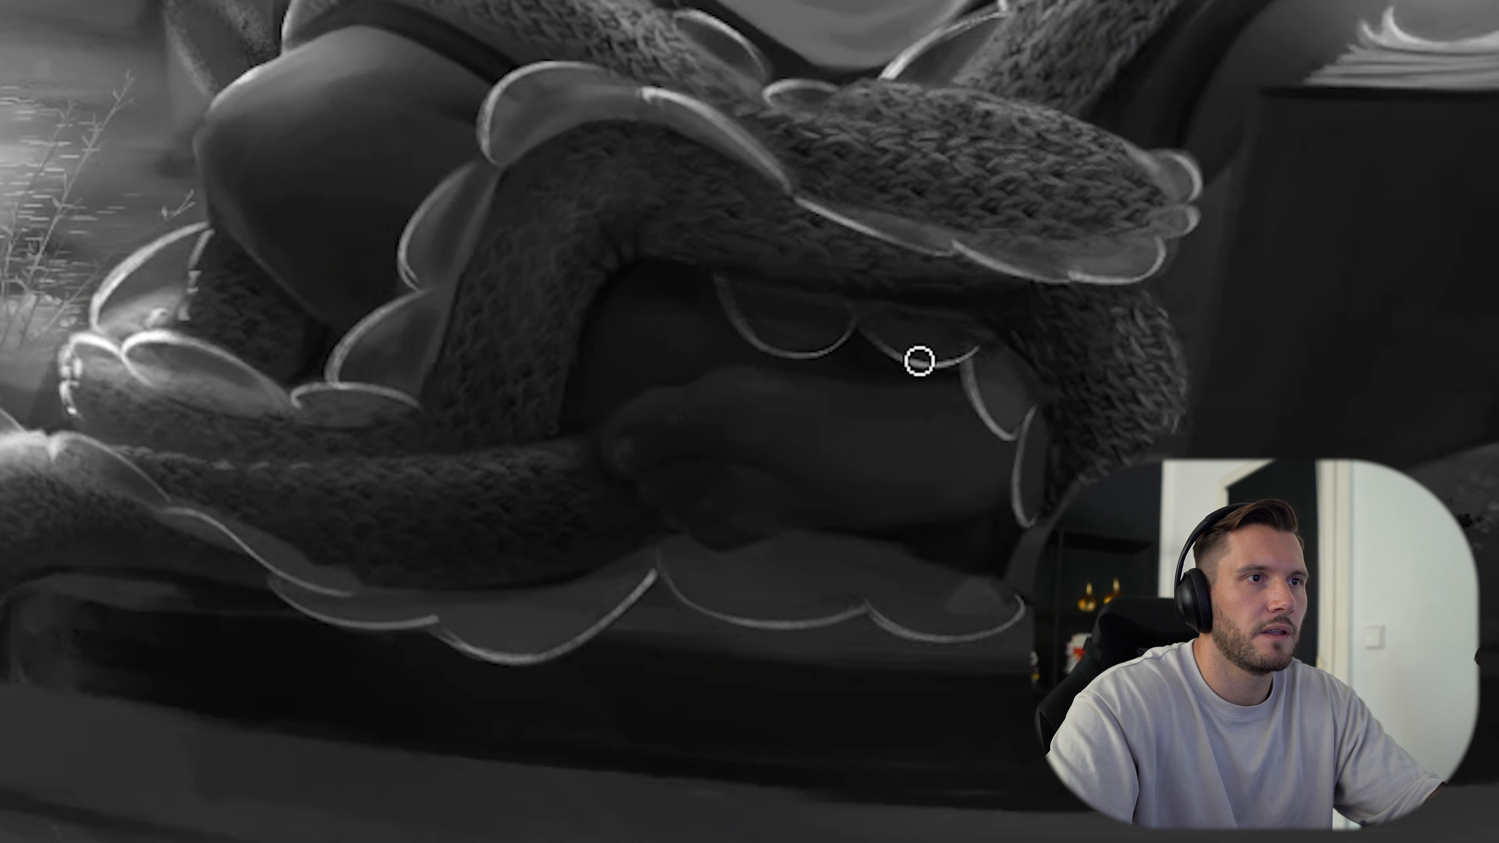
pyautogui.press(']')
pyautogui.keyDown('alt'); pyautogui.click(999, 397); pyautogui.keyUp('alt')
pyautogui.moveTo(960, 355)
pyautogui.mouseDown()
pyautogui.moveTo(1015, 437)
pyautogui.moveTo(1001, 409)
pyautogui.mouseUp()
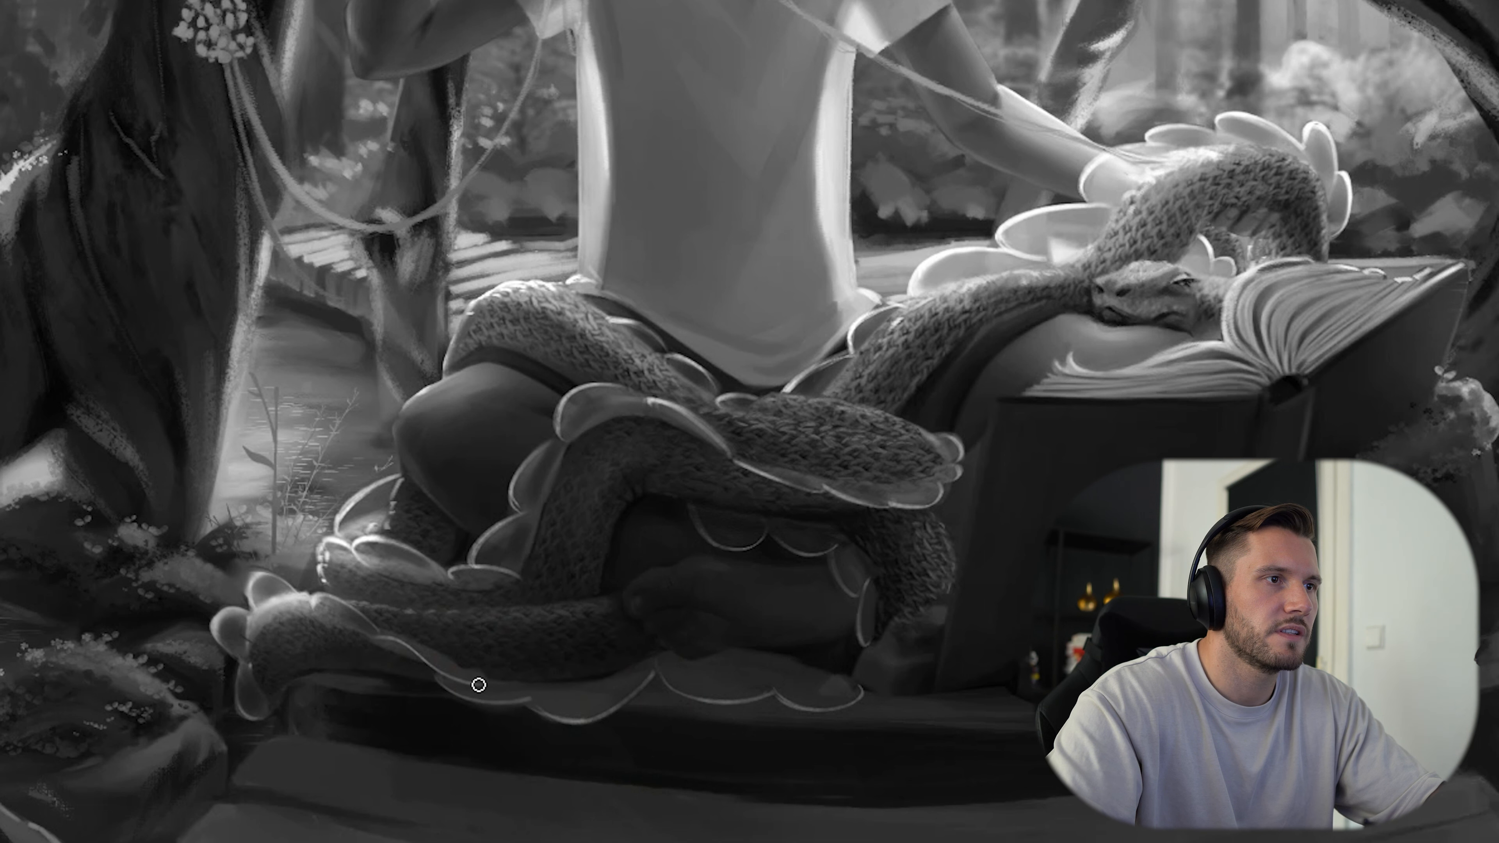
# Examine in greyscale how the snake's lower coil and scalloped trim separate from the dark ground.
pyautogui.keyDown('alt'); pyautogui.click(368, 635); pyautogui.keyUp('alt')
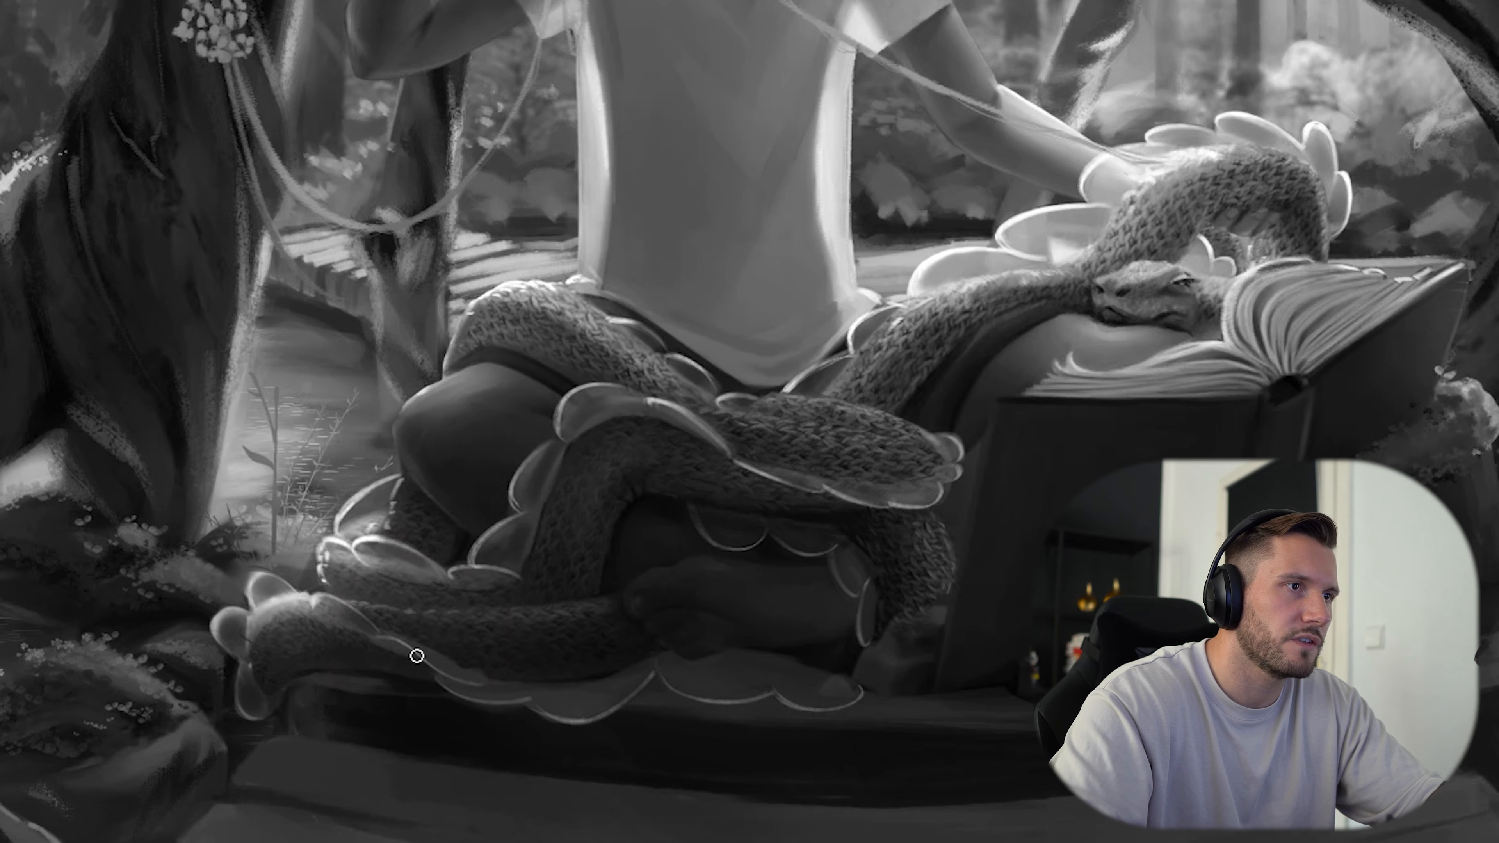
pyautogui.keyDown('alt'); pyautogui.click(372, 626); pyautogui.keyUp('alt')
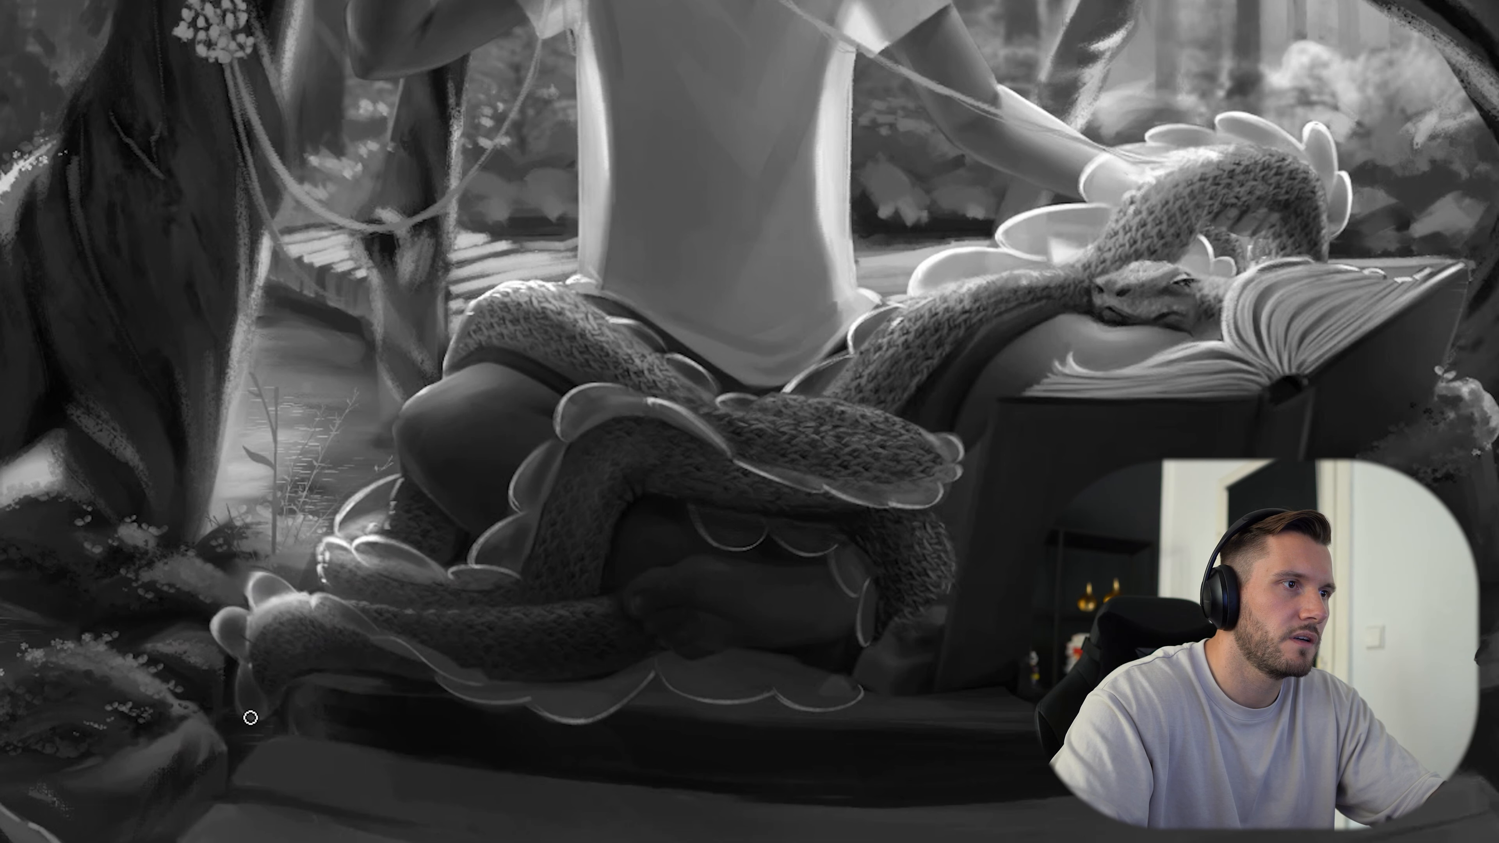
pyautogui.keyDown('alt'); pyautogui.click(596, 711); pyautogui.keyUp('alt')
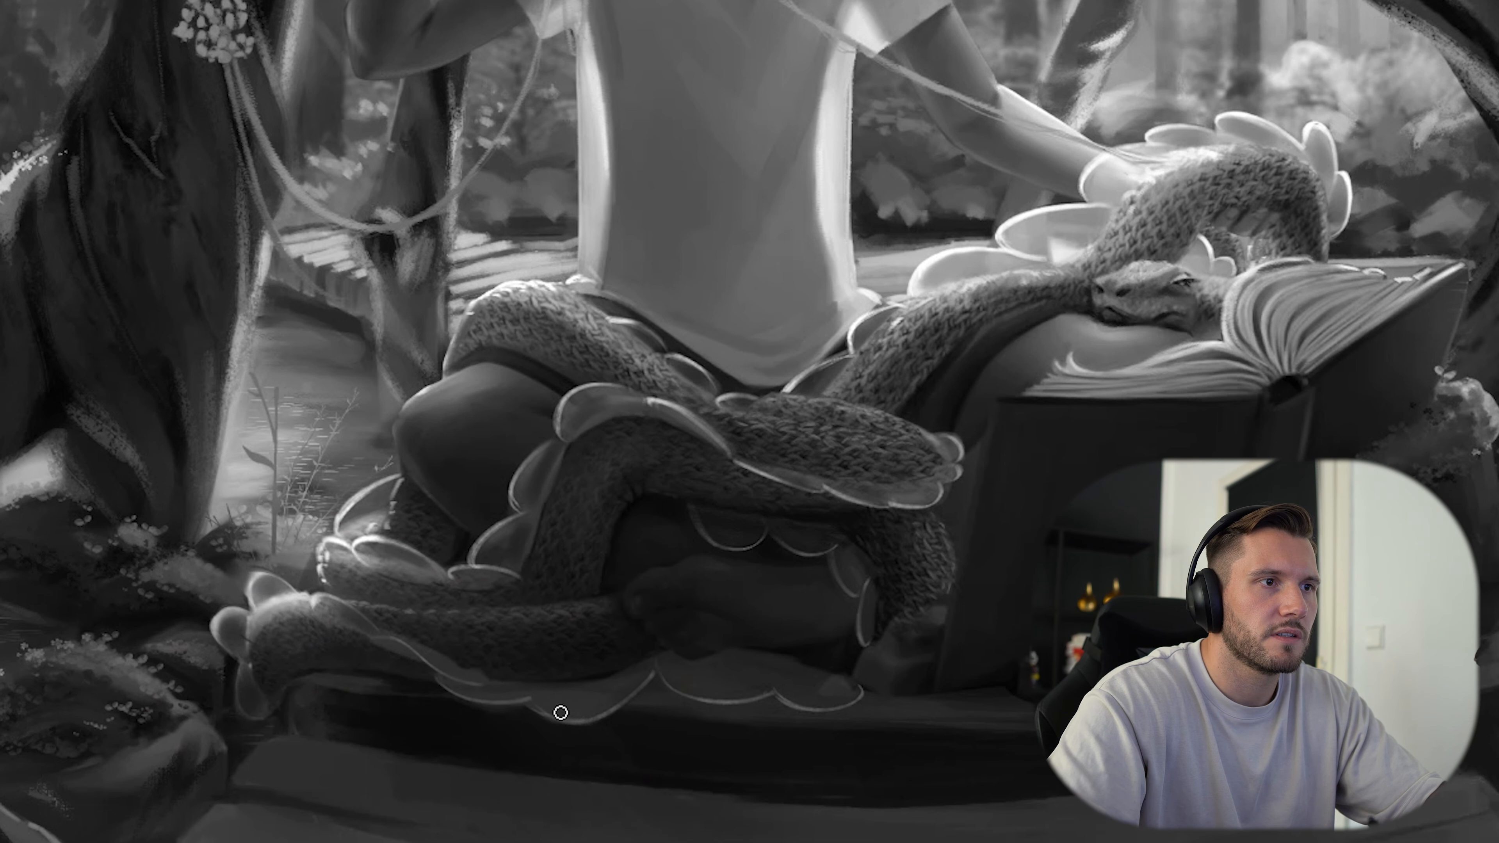
pyautogui.keyDown('alt'); pyautogui.click(800, 476); pyautogui.keyUp('alt')
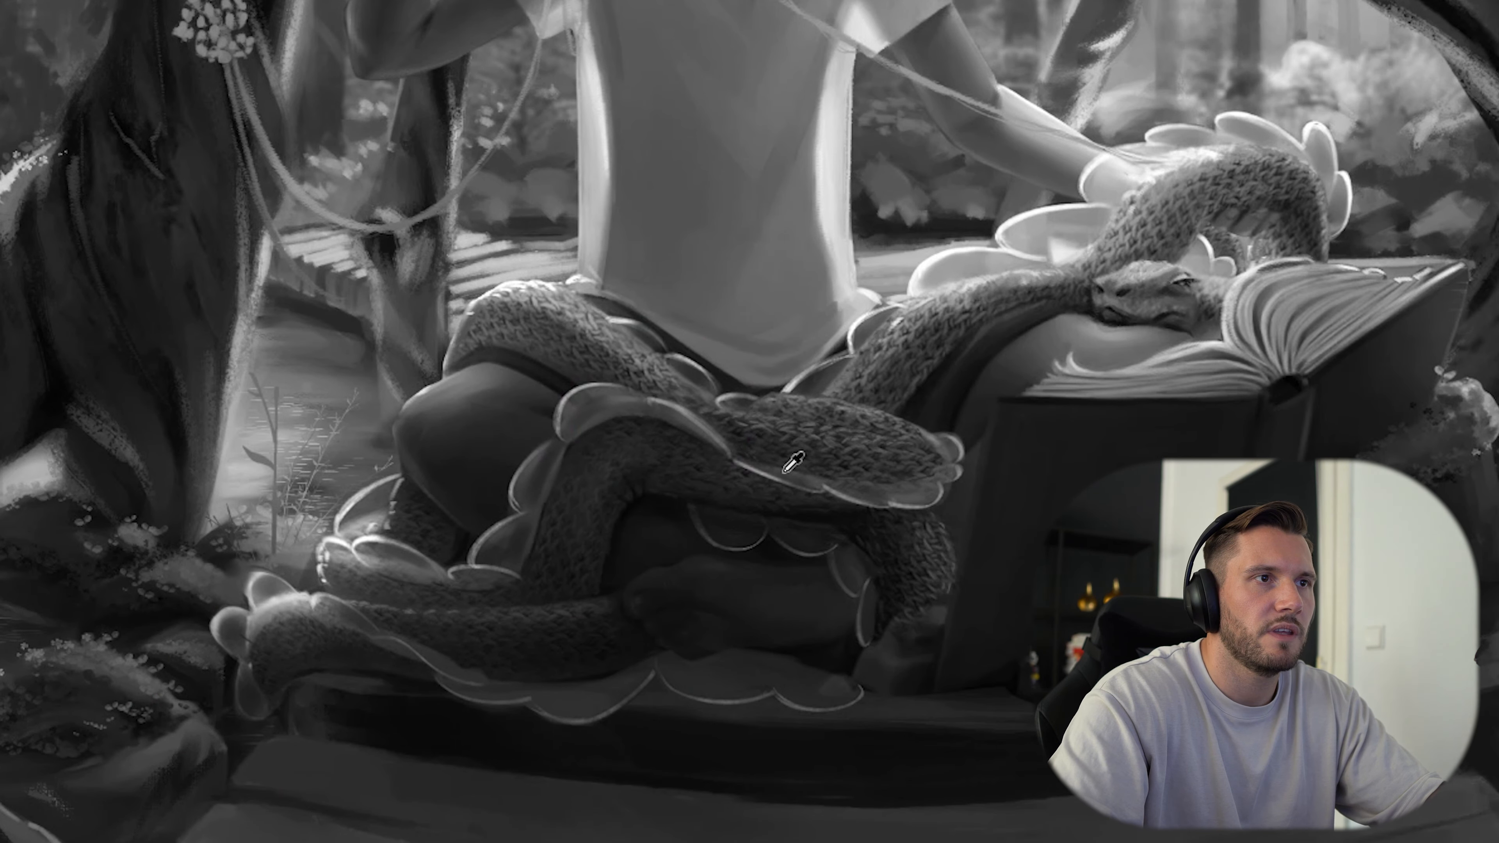
pyautogui.moveTo(1026, 500); pyautogui.dragTo(945, 549)
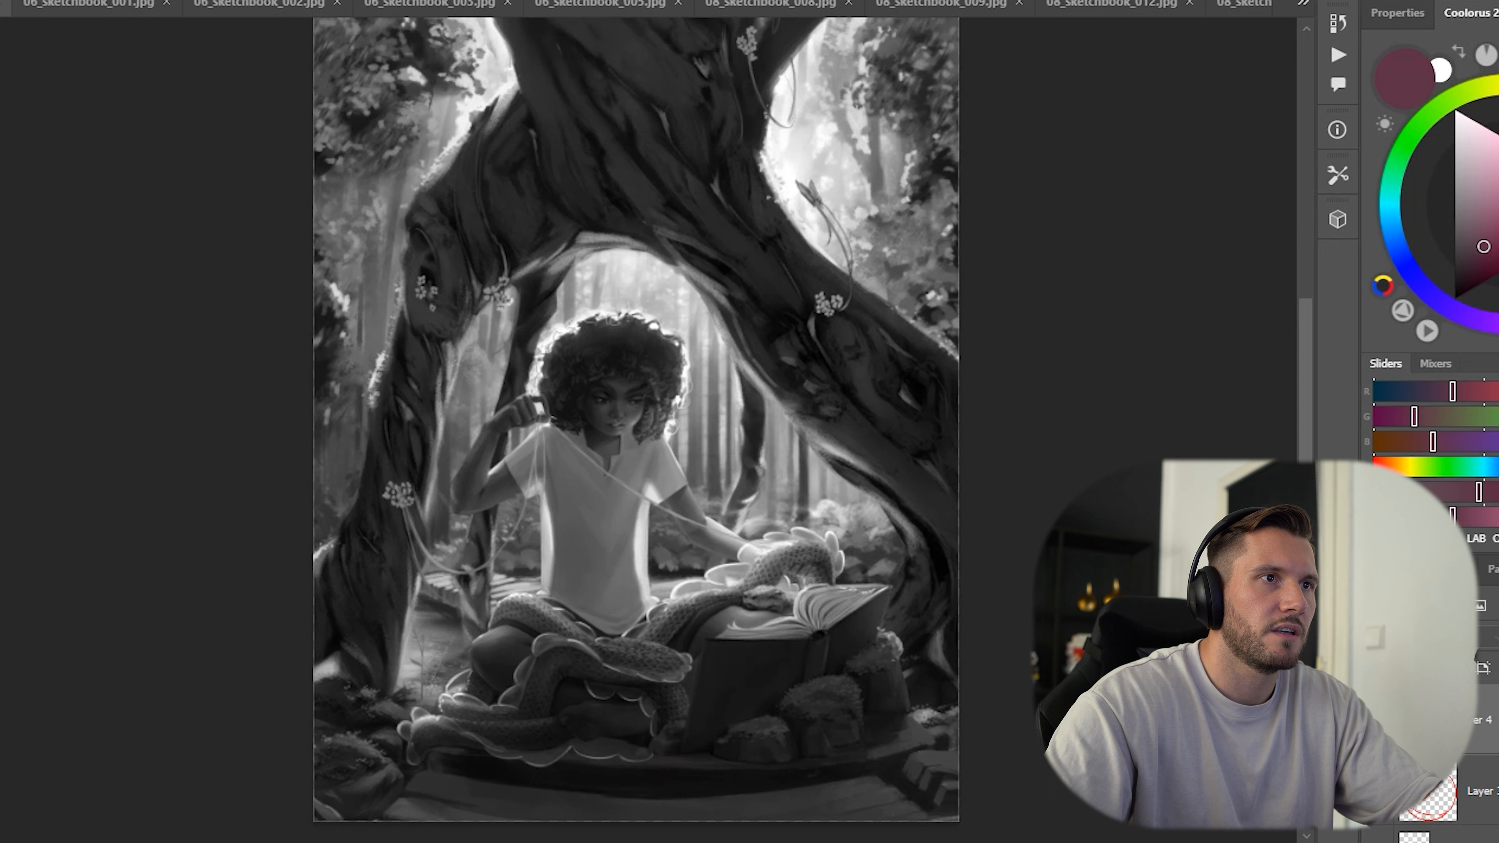
# Compare the whole painting in greyscale and colour, then inspect the figure, snake and book more closely.
pyautogui.click(1378, 719)
pyautogui.hotkey('ctrl', 'y')
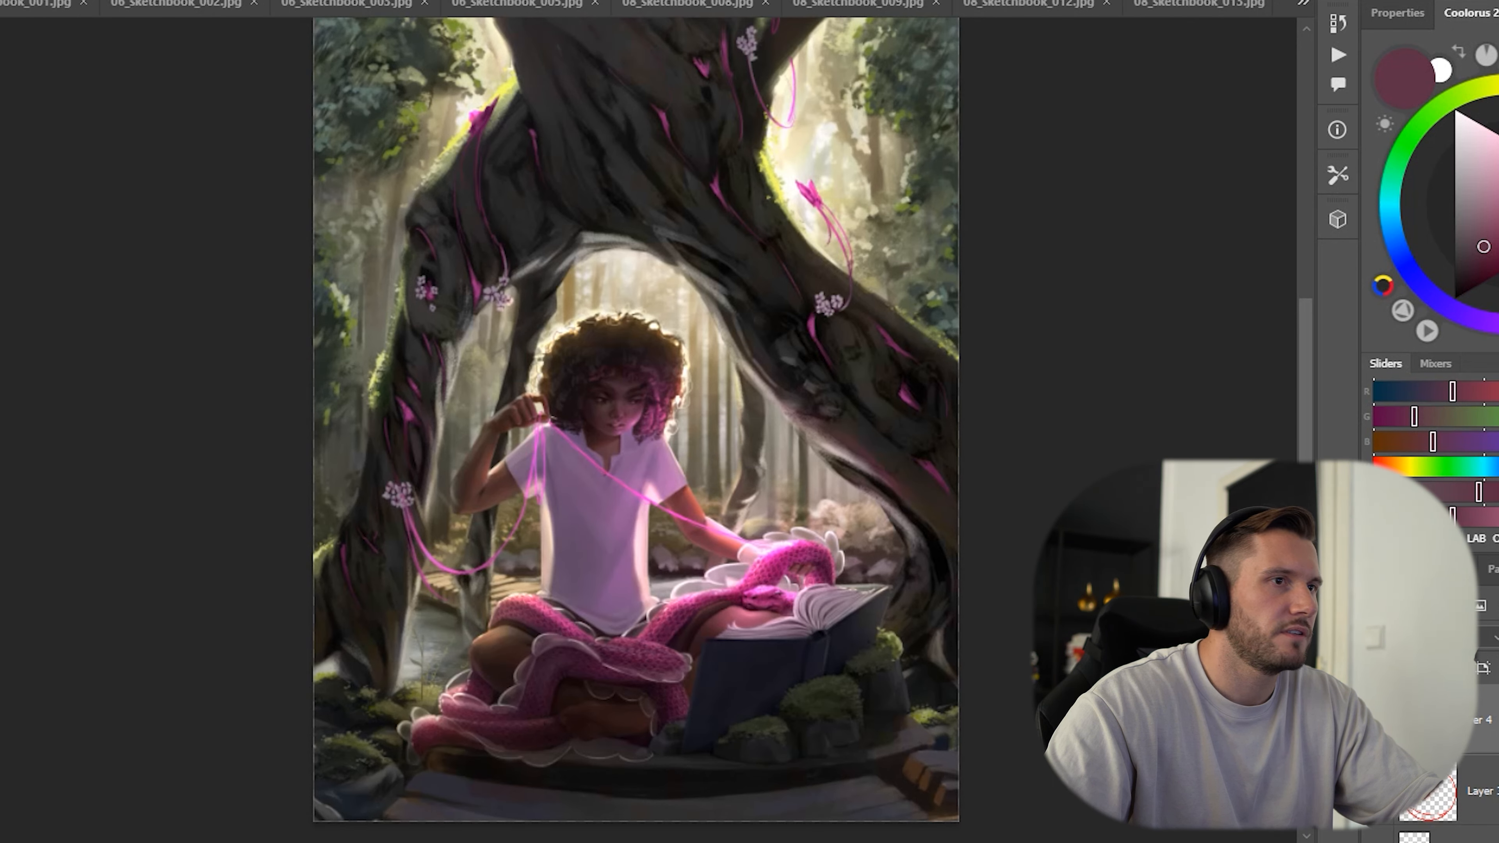
pyautogui.moveTo(637, 413)
pyautogui.mouseDown()
pyautogui.moveTo(557, 432)
pyautogui.moveTo(543, 389)
pyautogui.moveTo(581, 422)
pyautogui.moveTo(576, 437)
pyautogui.mouseUp()
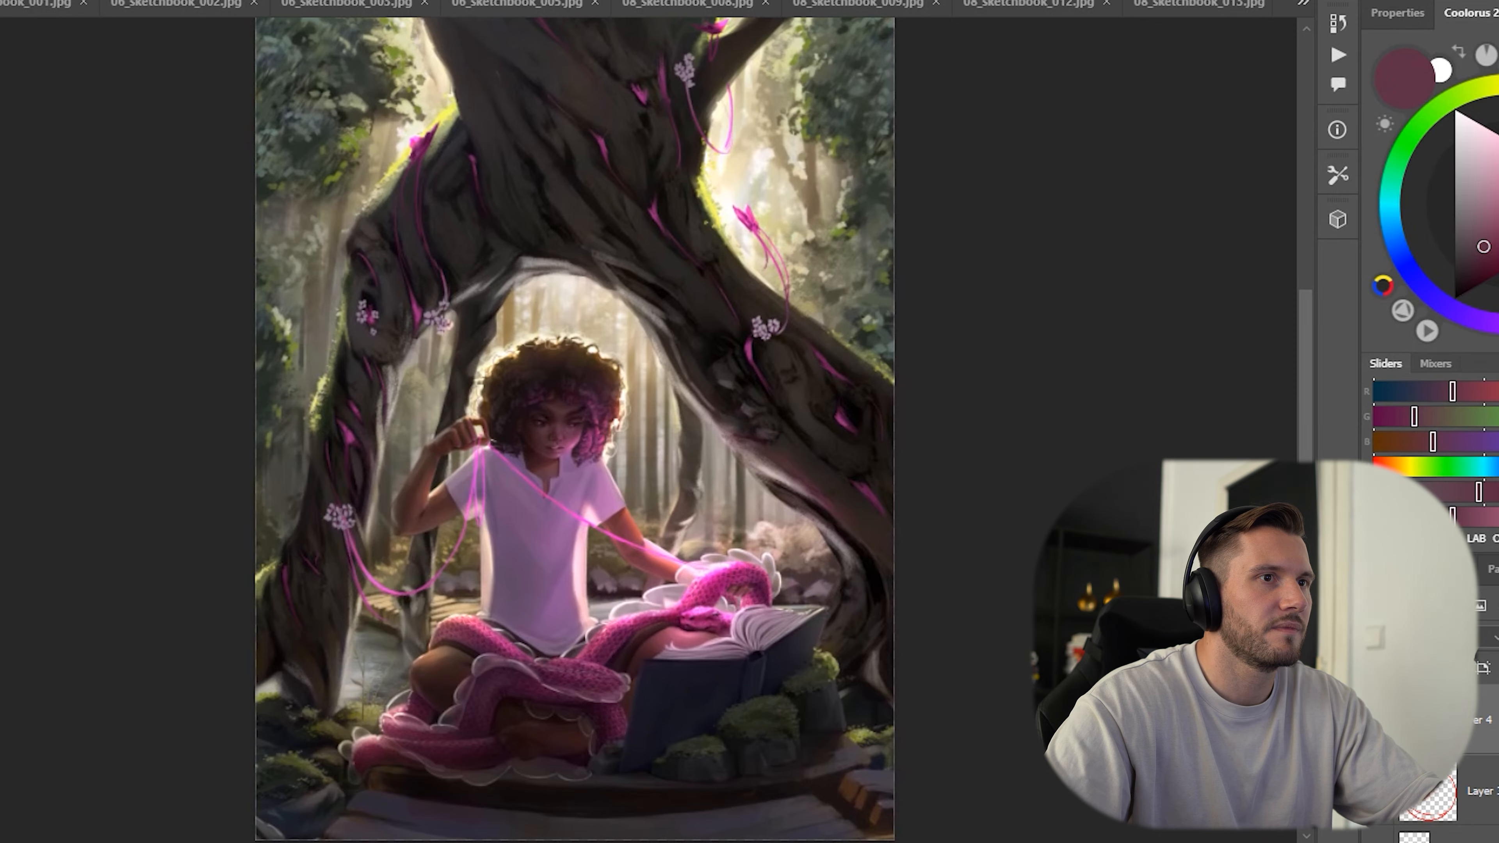
pyautogui.scroll(5, 836, 707)
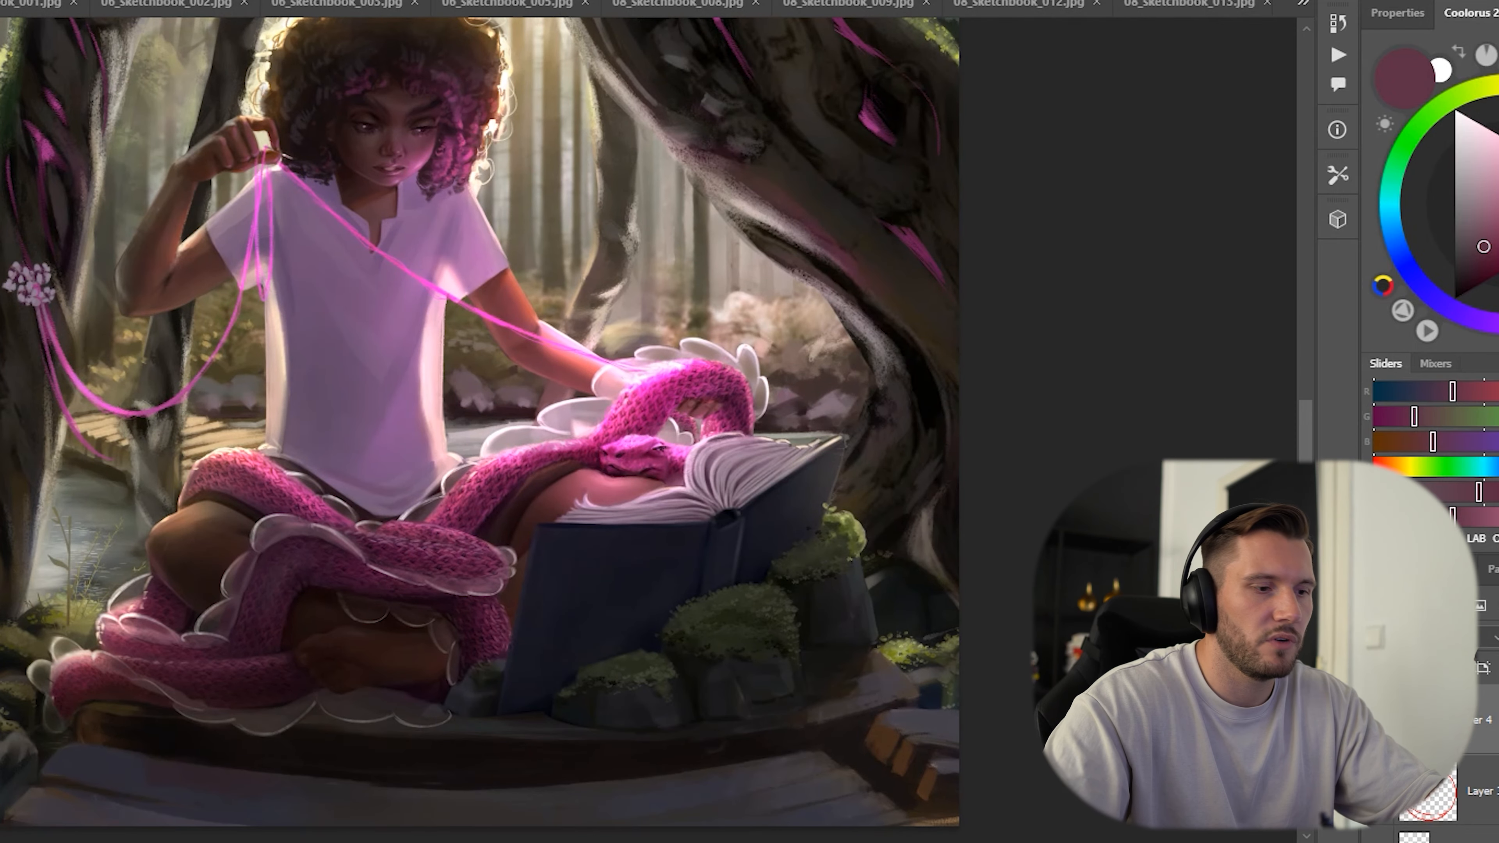
# Outline the front of the book's dark blue cover with a polygonal selection and check its values in greyscale.
pyautogui.click(499, 715)
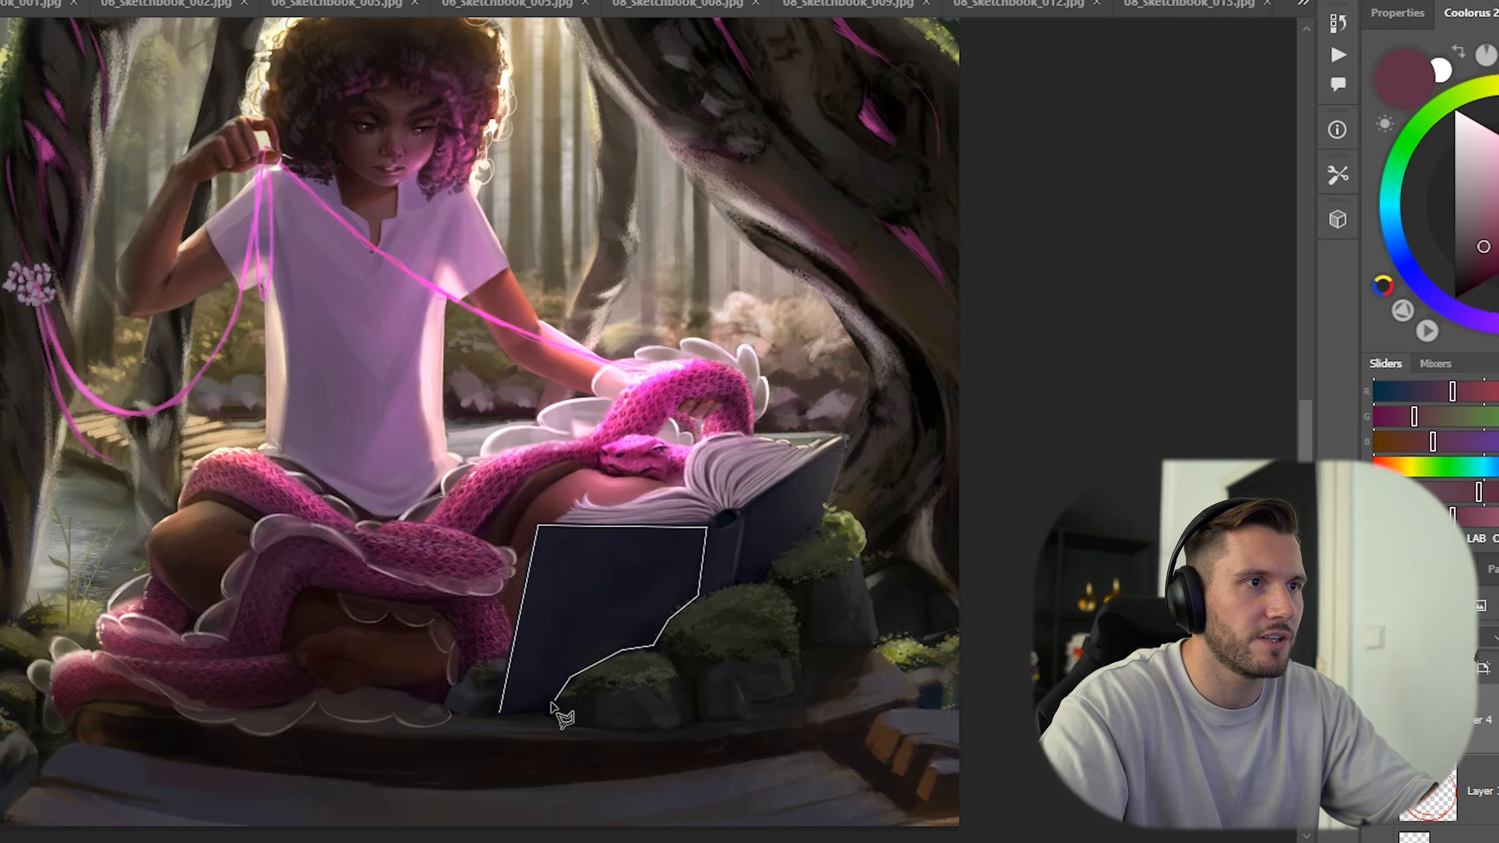
pyautogui.keyDown('alt'); pyautogui.click(651, 641); pyautogui.keyUp('alt')
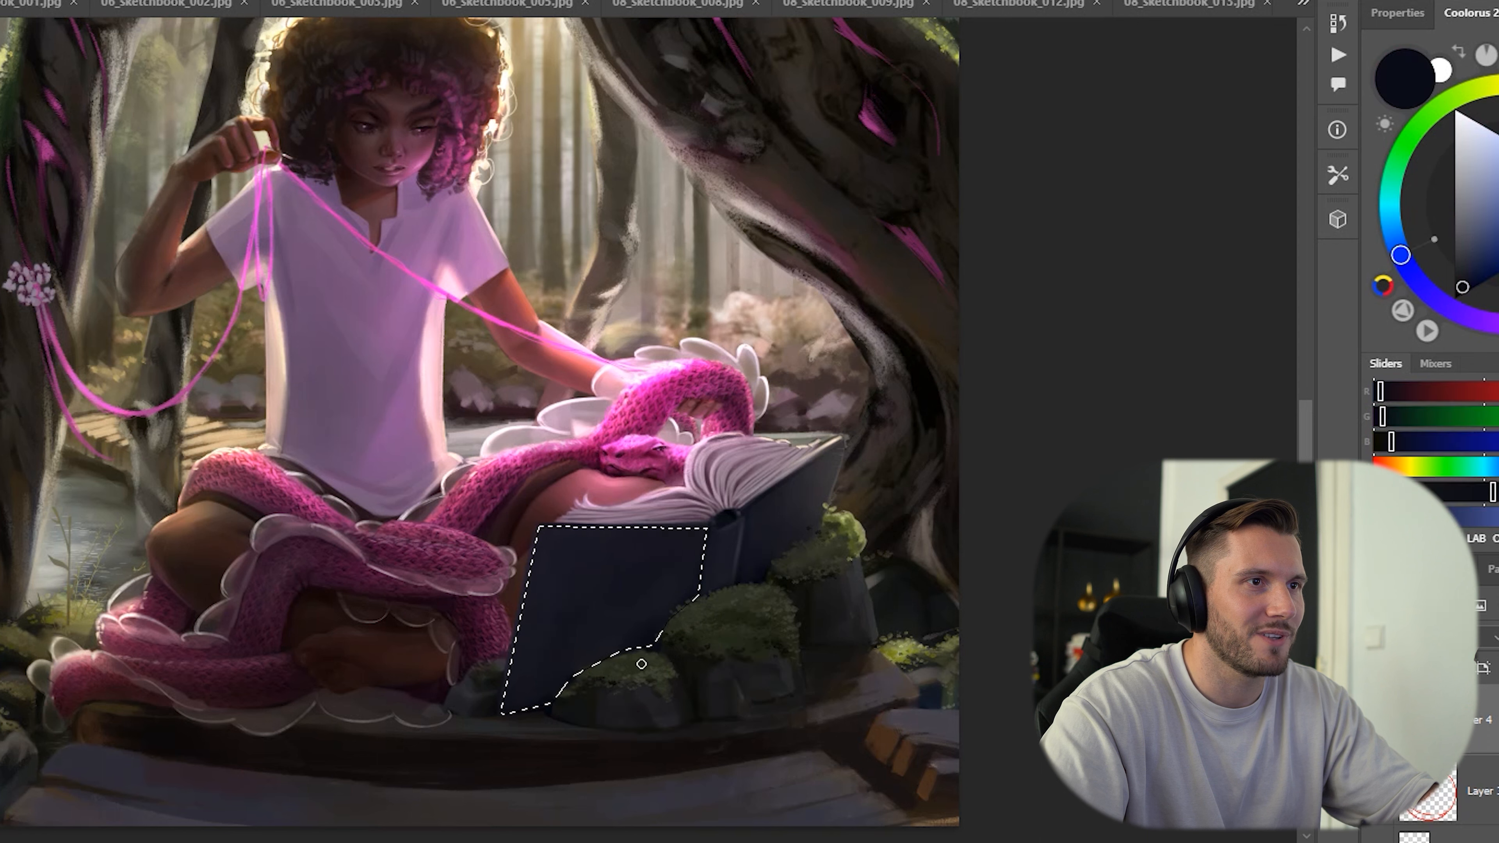
pyautogui.hotkey('ctrl', 'y')
pyautogui.hotkey('ctrl', 'y')
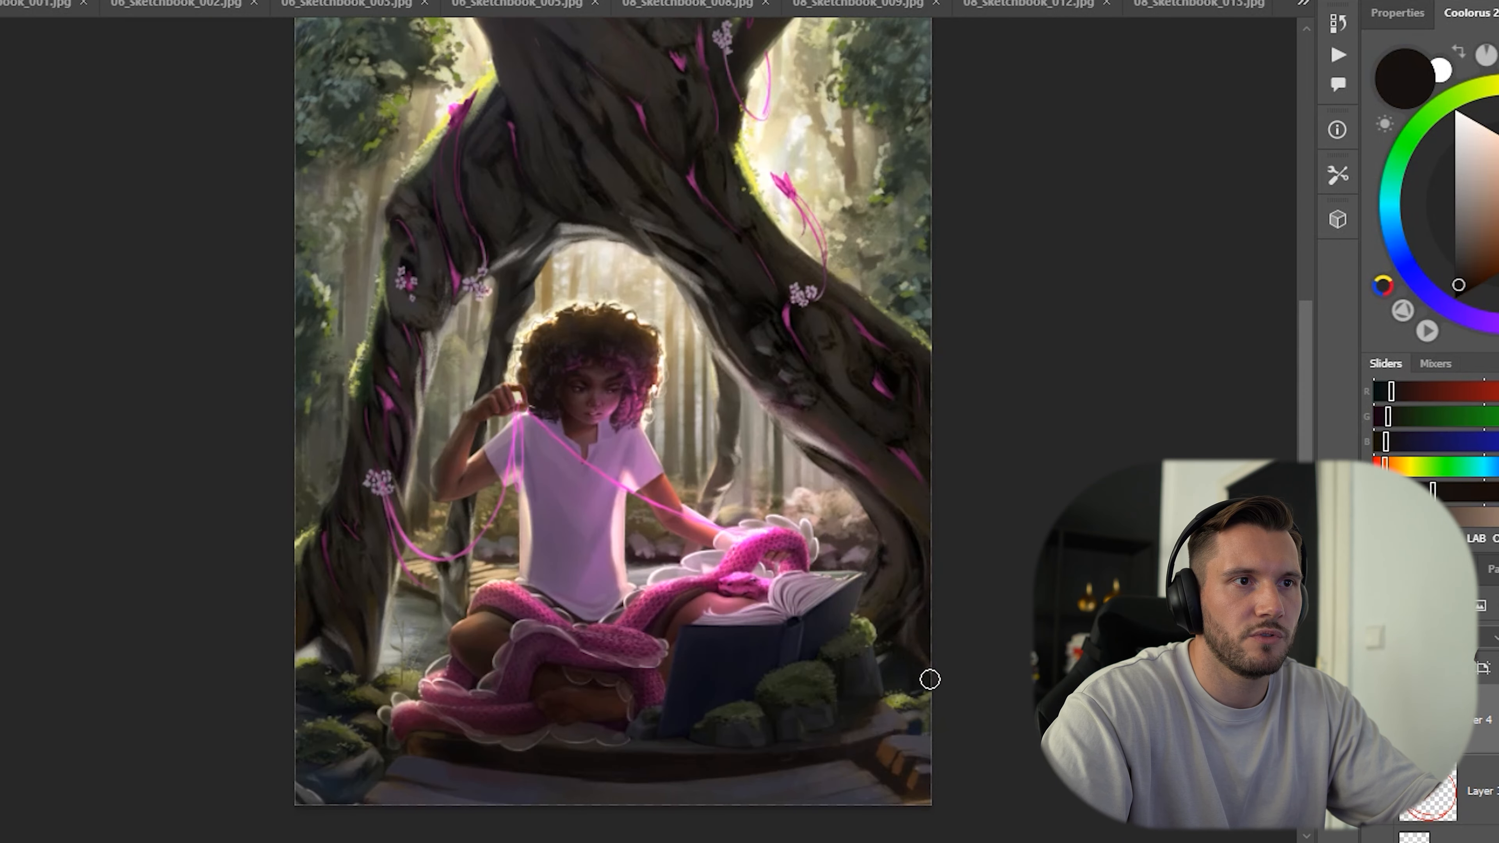
# Compare the full composition of tree, foliage and seated girl in greyscale and in colour.
pyautogui.moveTo(963, 577)
pyautogui.mouseDown()
pyautogui.moveTo(968, 618)
pyautogui.moveTo(903, 607)
pyautogui.mouseUp()
pyautogui.moveTo(860, 425); pyautogui.dragTo(897, 473)
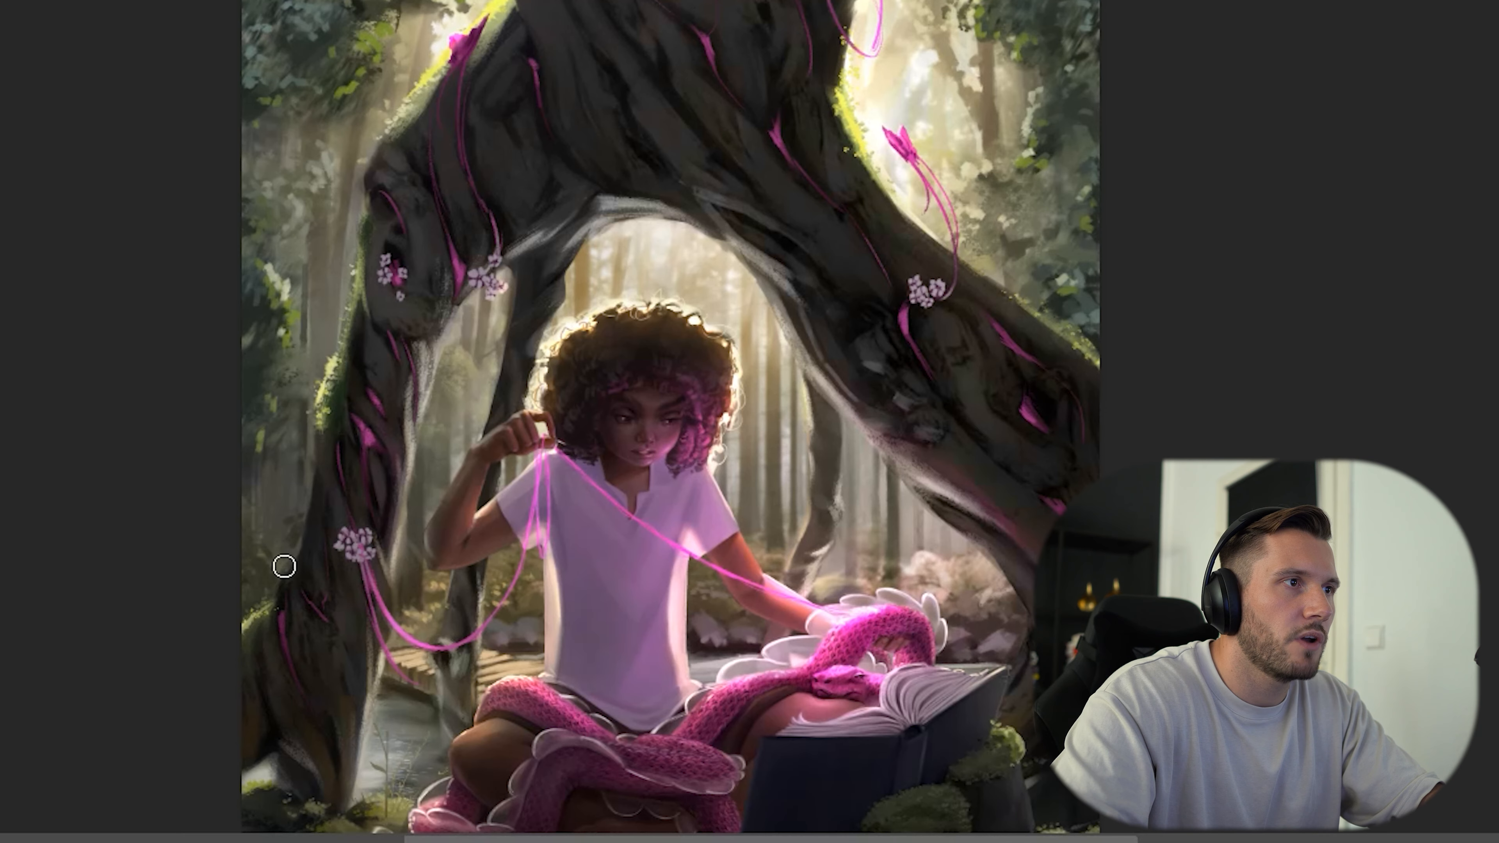
pyautogui.keyDown('alt'); pyautogui.click(334, 390); pyautogui.keyUp('alt')
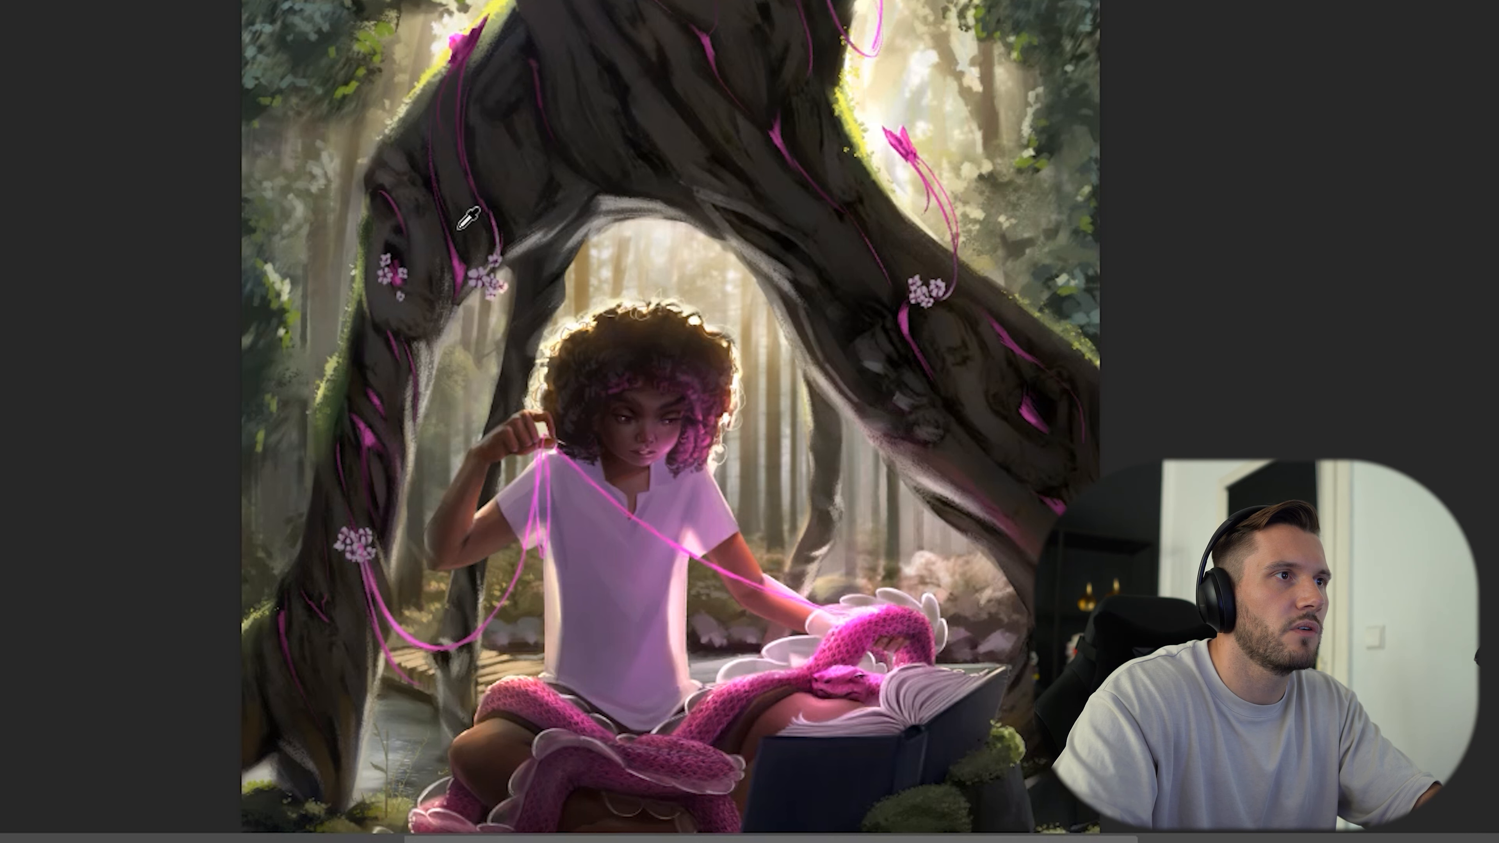
pyautogui.hotkey('ctrl', 'y')
pyautogui.hotkey('ctrl', 'y')
# Examine the pink cracks and vines along the tree trunk in colour and in greyscale.
pyautogui.keyDown('alt'); pyautogui.click(710, 58); pyautogui.keyUp('alt')
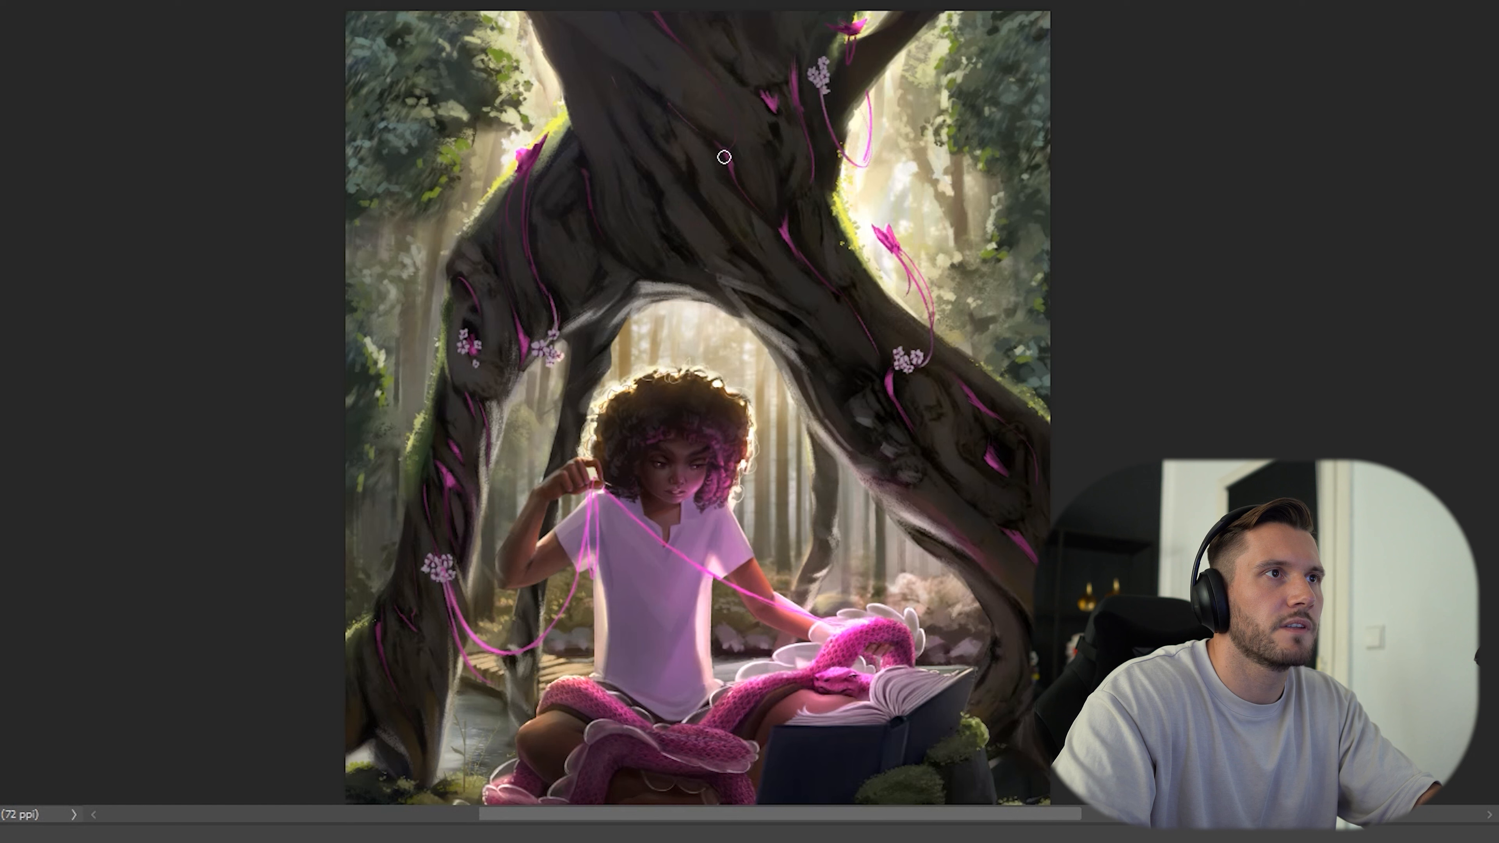
pyautogui.keyDown('alt'); pyautogui.click(760, 111); pyautogui.keyUp('alt')
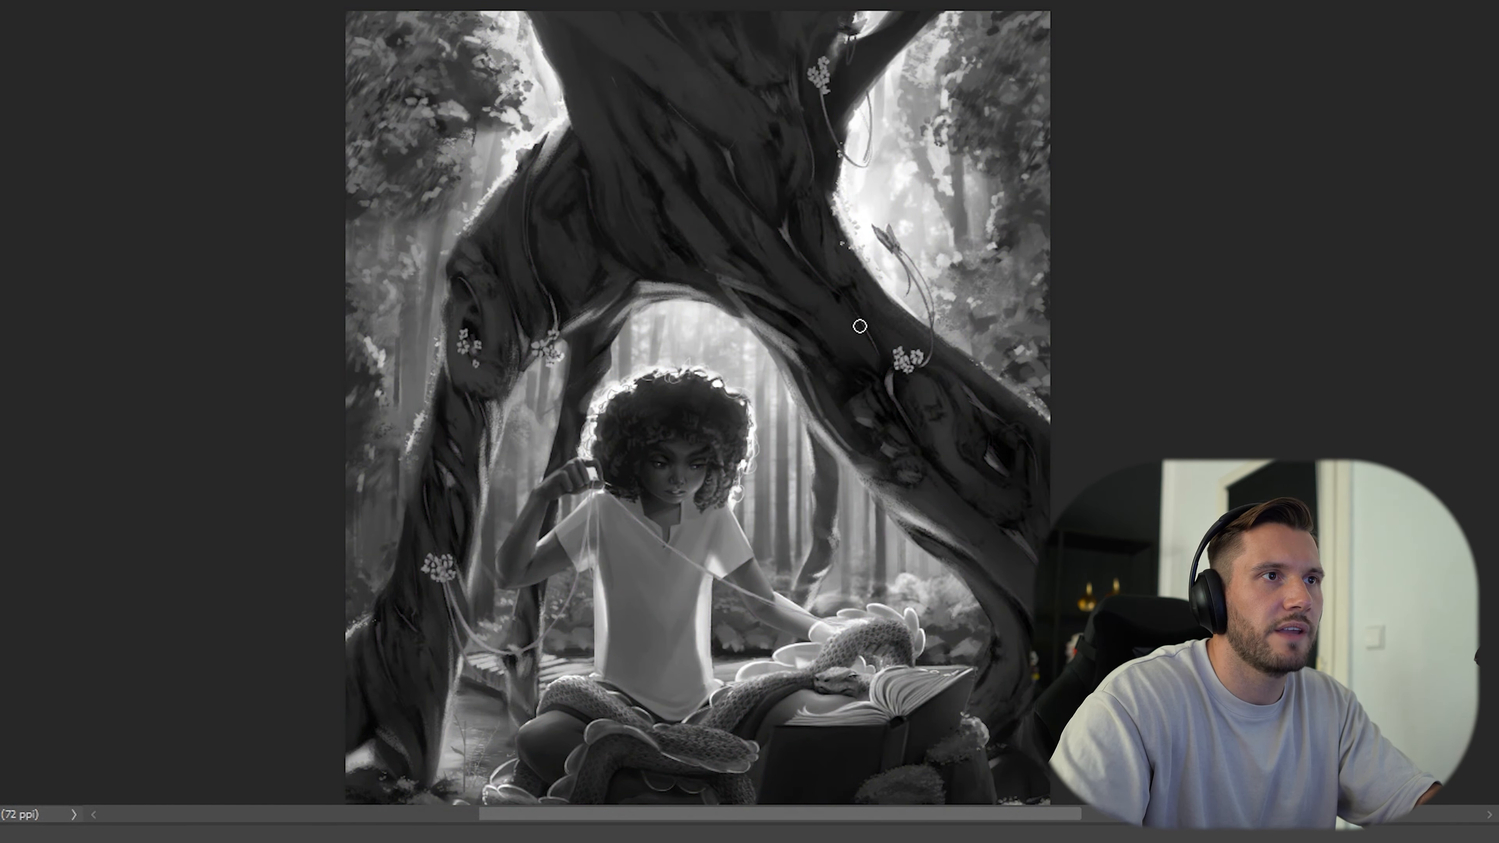
pyautogui.keyDown('alt'); pyautogui.click(906, 403); pyautogui.keyUp('alt')
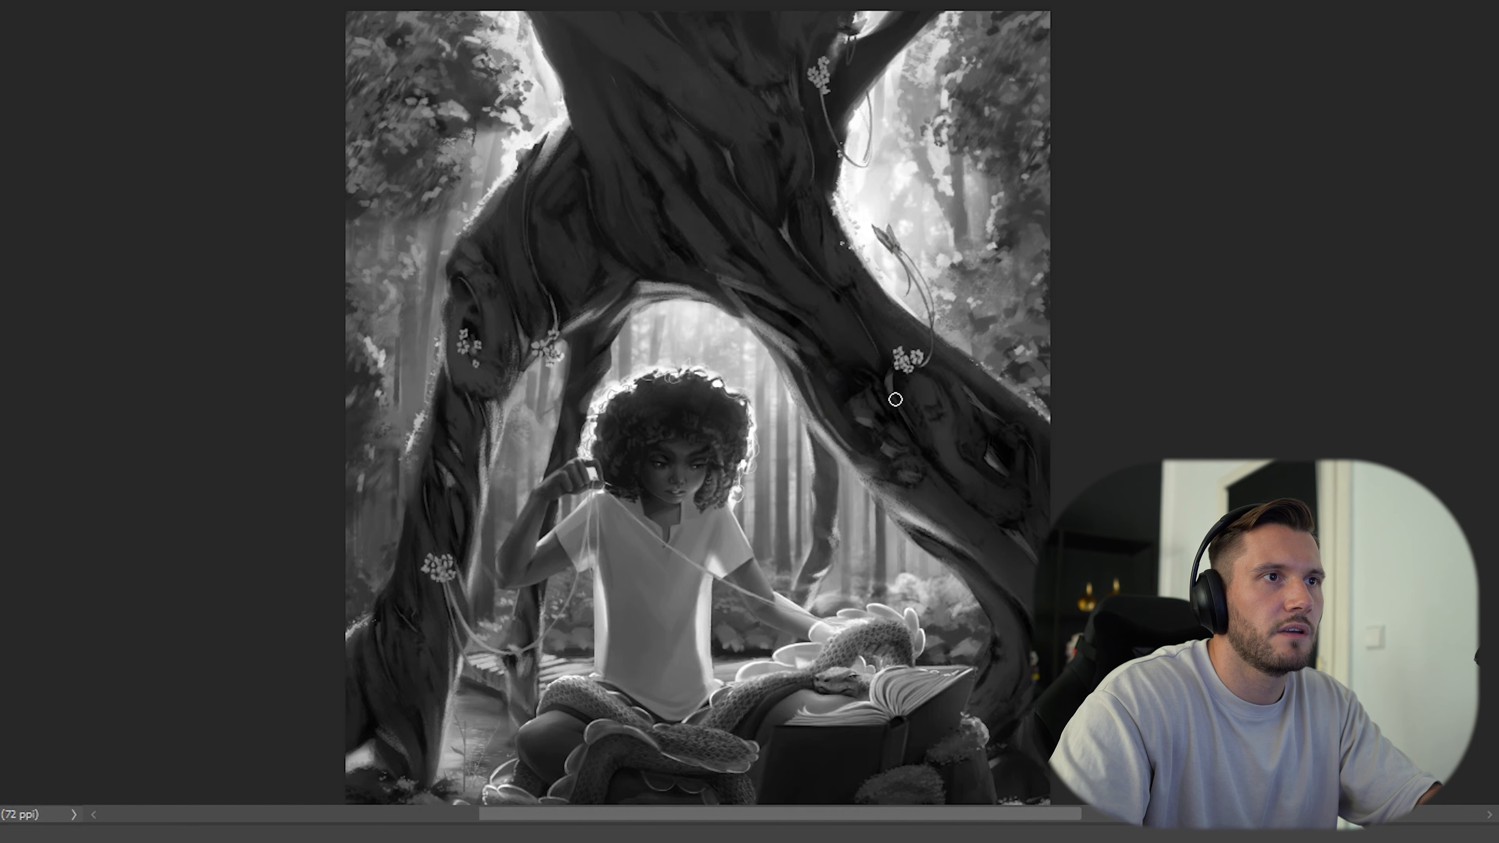
pyautogui.keyDown('alt'); pyautogui.click(993, 460); pyautogui.keyUp('alt')
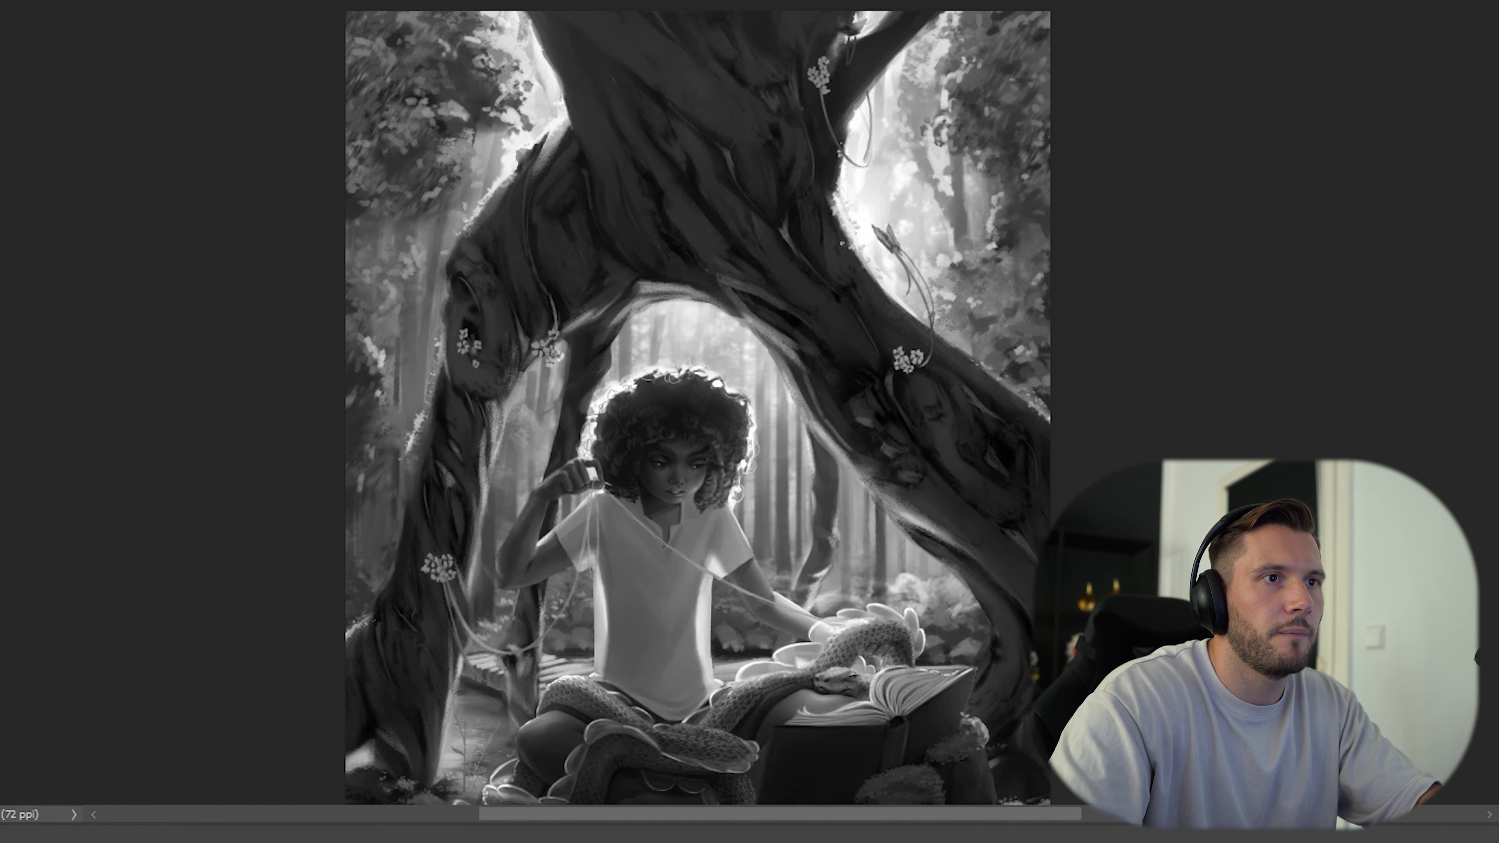